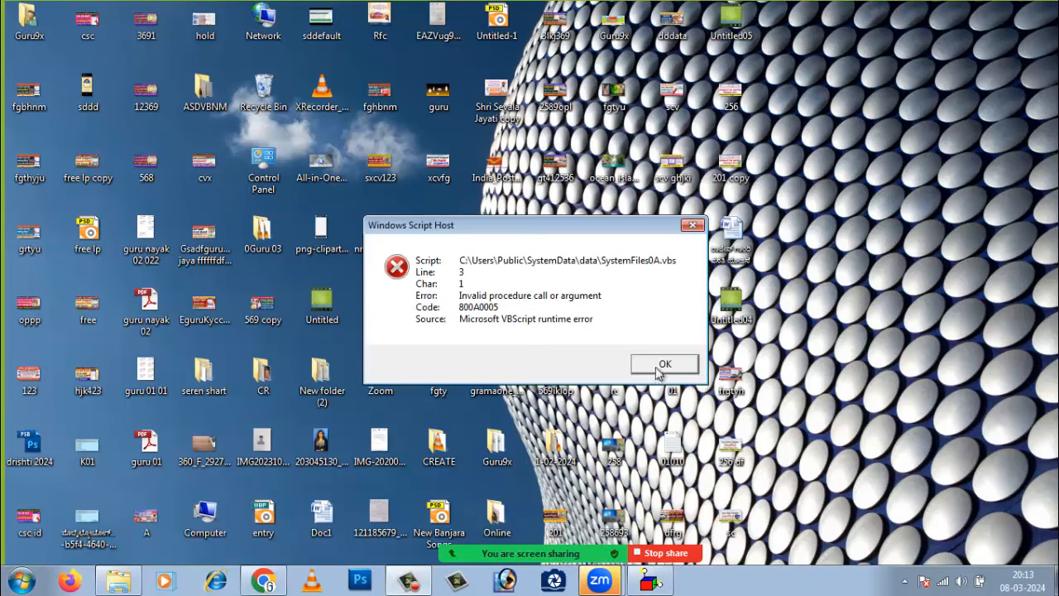
Step: Dismiss the script error message and launch Microsoft Office Word 2007 from the Microsoft Office program folder
{"action": "left_click", "coordinate": [663, 364]}
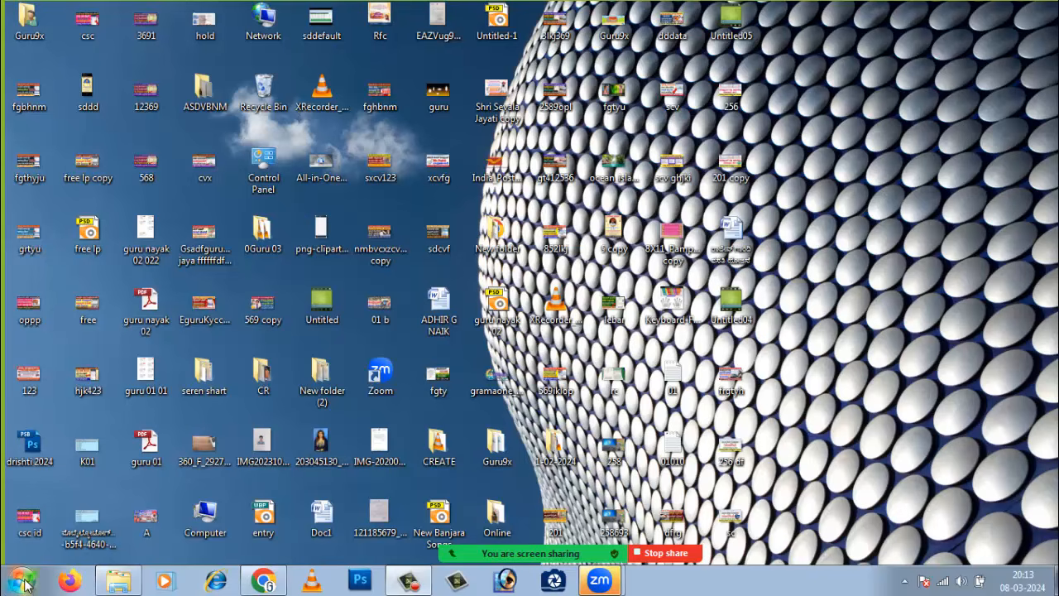
{"action": "left_click", "coordinate": [23, 582]}
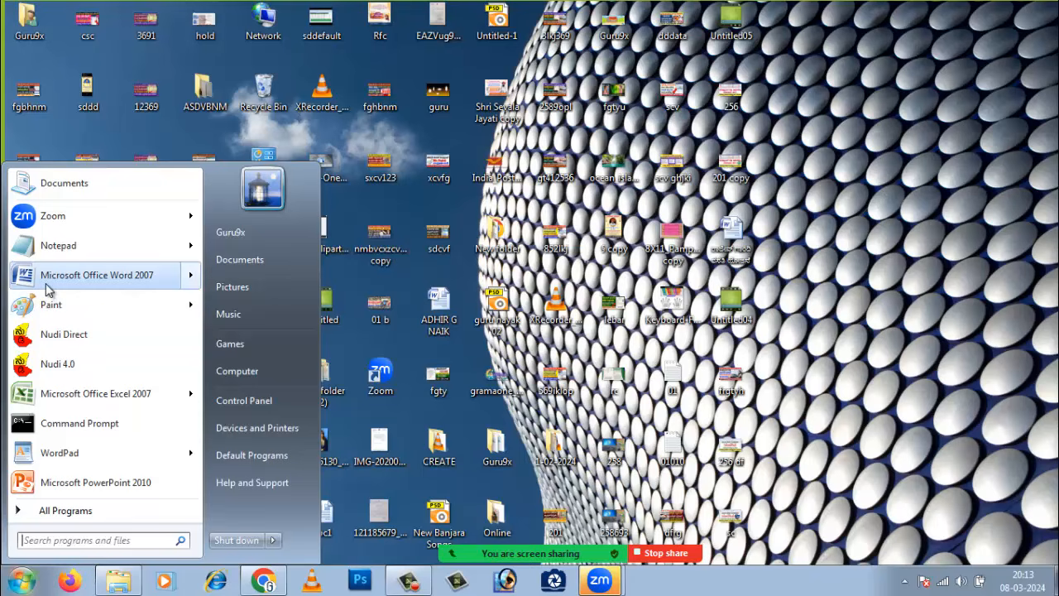
{"action": "mouse_move", "coordinate": [147, 279]}
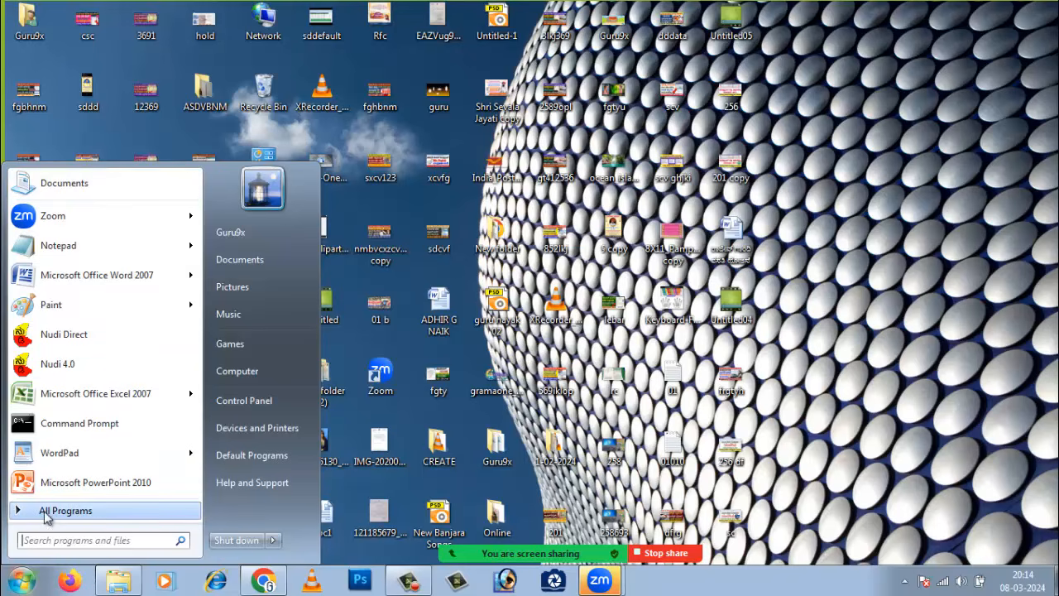
{"action": "left_click", "coordinate": [95, 516]}
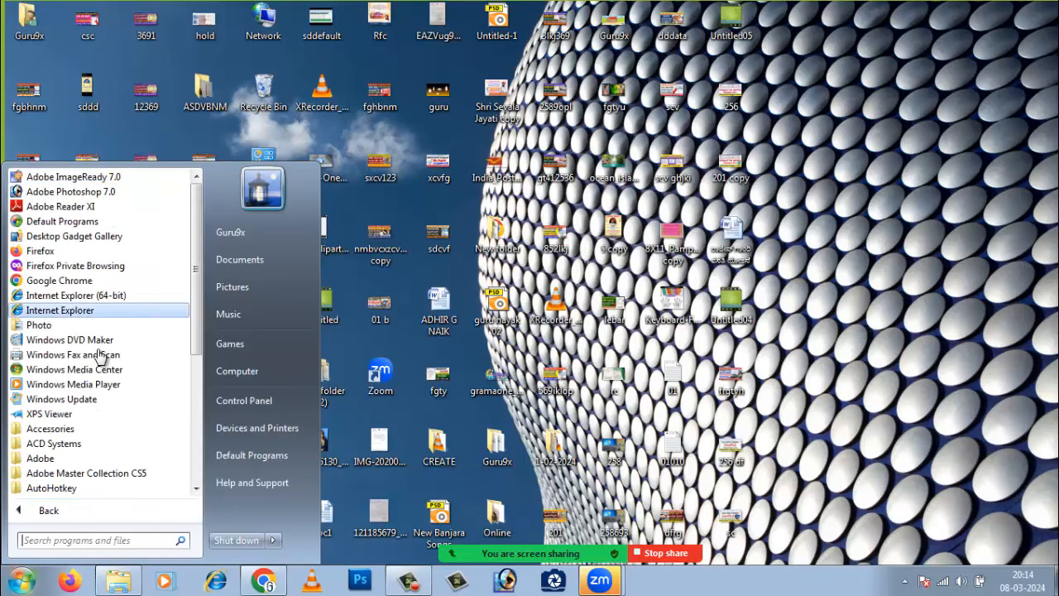
{"action": "scroll", "coordinate": [101, 411], "scroll_direction": "down", "scroll_amount": 2}
{"action": "scroll", "coordinate": [101, 410], "scroll_direction": "down", "scroll_amount": 3}
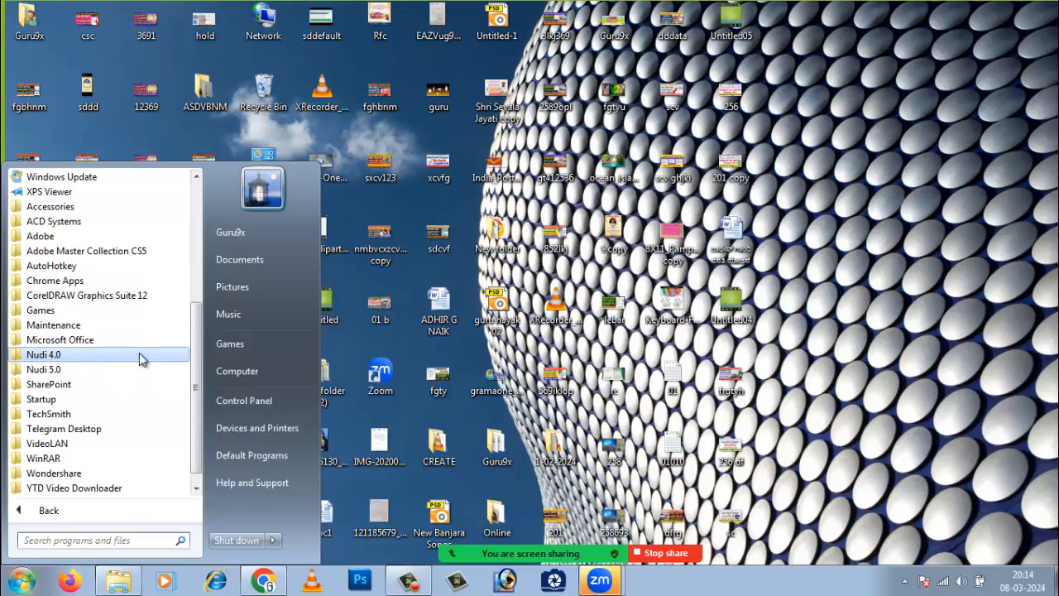
{"action": "scroll", "coordinate": [139, 353], "scroll_direction": "down", "scroll_amount": 1}
{"action": "scroll", "coordinate": [139, 353], "scroll_direction": "up", "scroll_amount": 4}
{"action": "scroll", "coordinate": [139, 352], "scroll_direction": "down", "scroll_amount": 4}
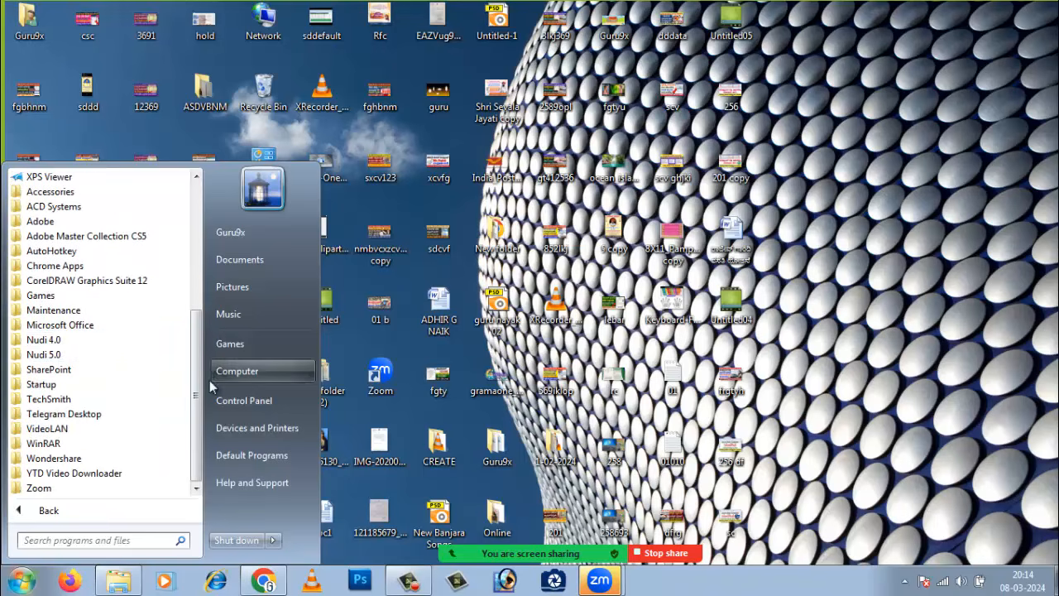
{"action": "left_click_drag", "start_coordinate": [193, 386], "coordinate": [195, 424]}
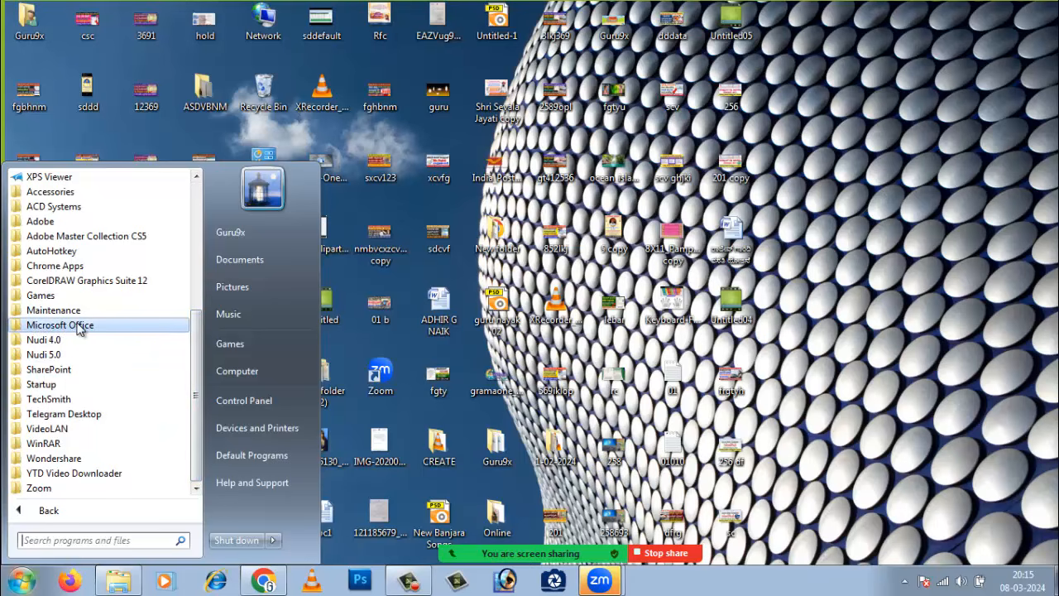
{"action": "left_click", "coordinate": [45, 326]}
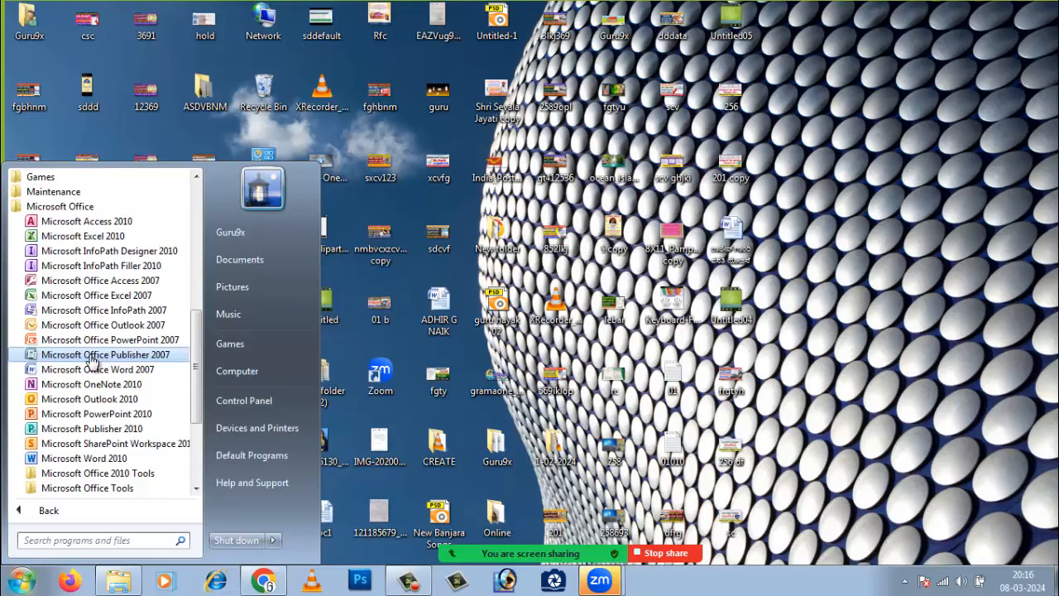
{"action": "left_click", "coordinate": [141, 374]}
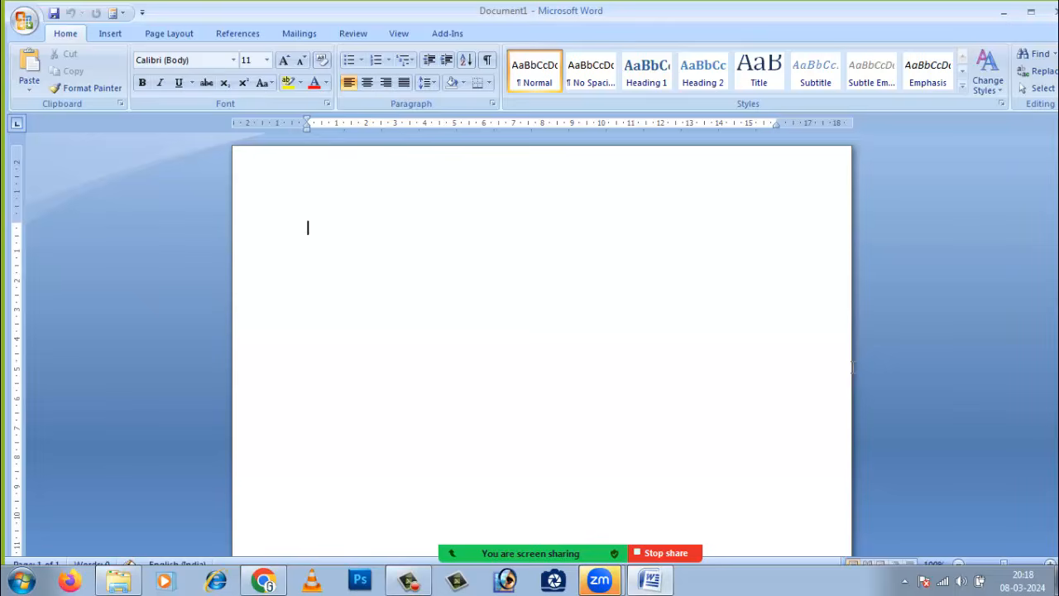
Step: Open the "01-Word 2007 Interface" picture from the New folder window and enlarge it to 150%
{"action": "left_click", "coordinate": [120, 586]}
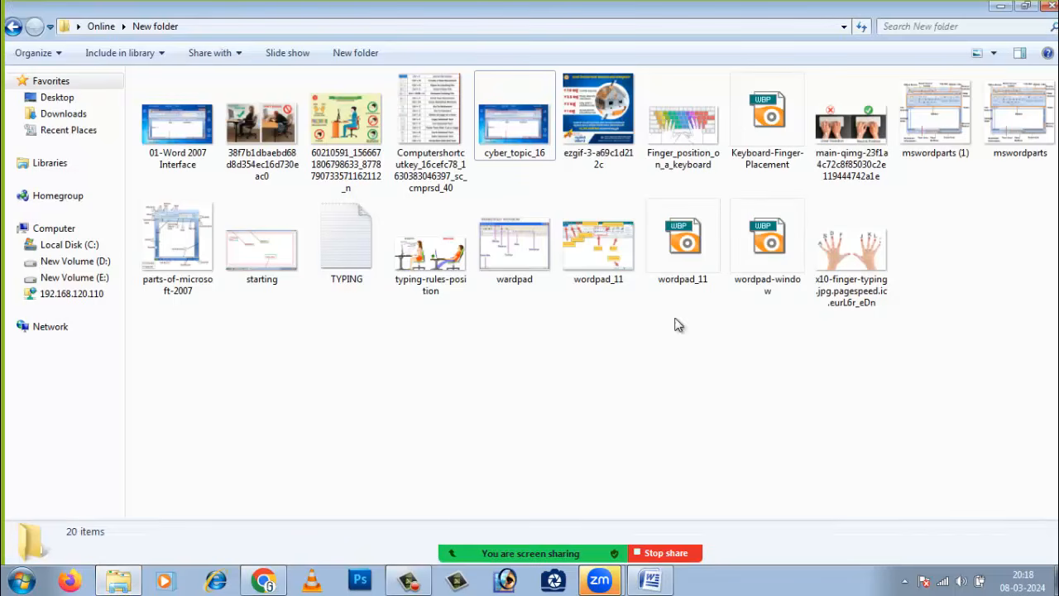
{"action": "left_click", "coordinate": [174, 132]}
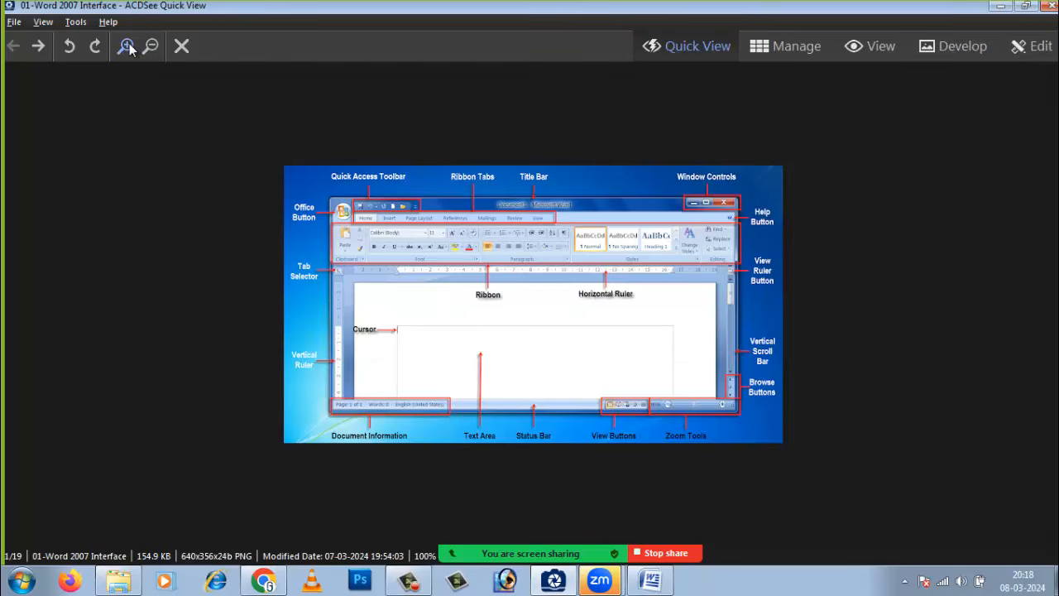
{"action": "left_click", "coordinate": [127, 44]}
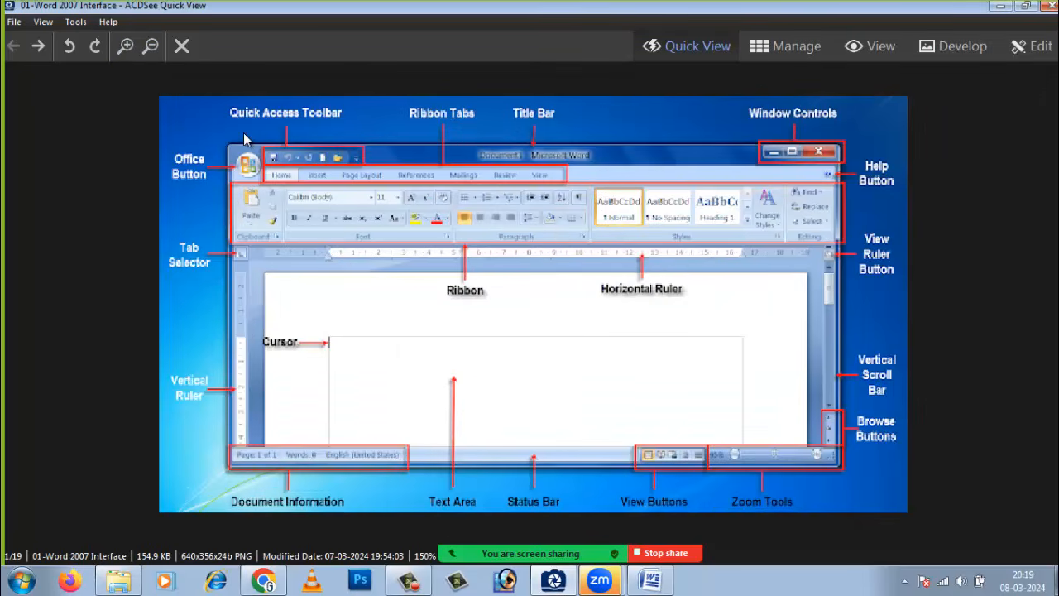
{"action": "left_click", "coordinate": [151, 46]}
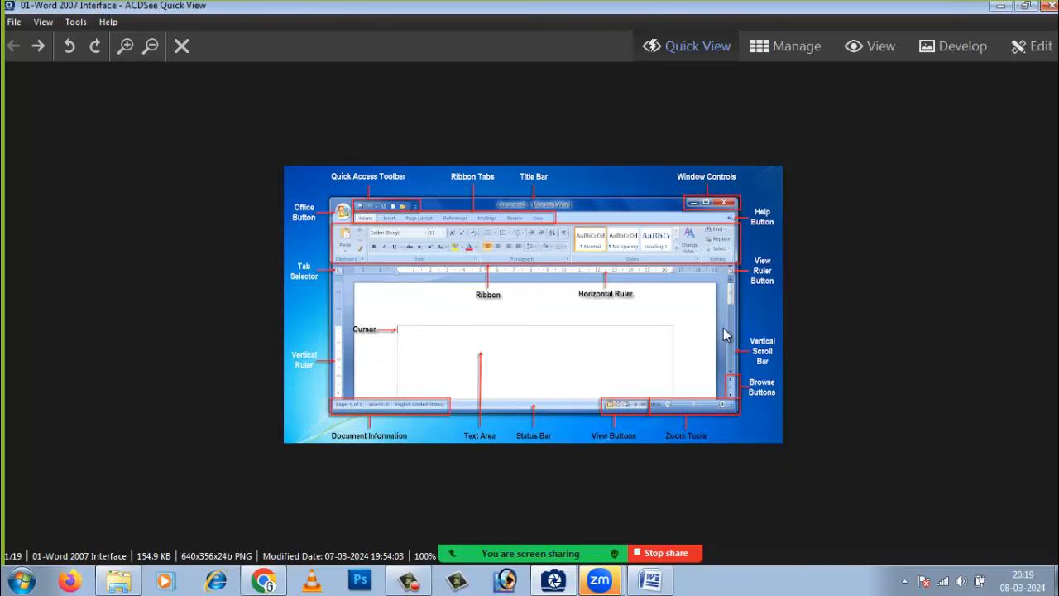
{"action": "scroll", "coordinate": [453, 340], "scroll_direction": "up", "scroll_amount": 1}
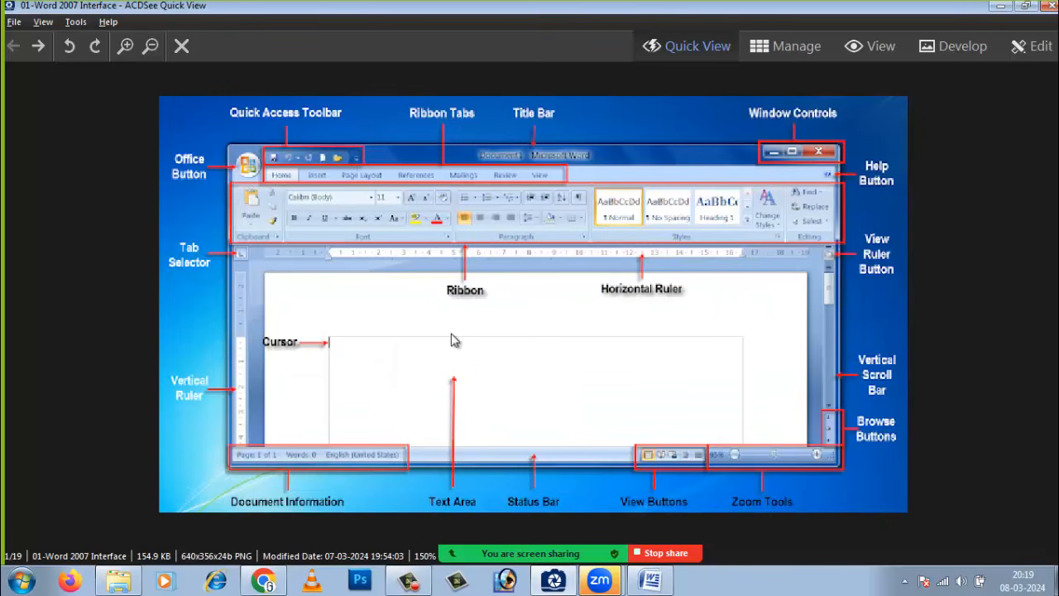
Step: Compare the title bar of the blank Word document with the one labelled in the Word 2007 interface picture
{"action": "left_click", "coordinate": [665, 587]}
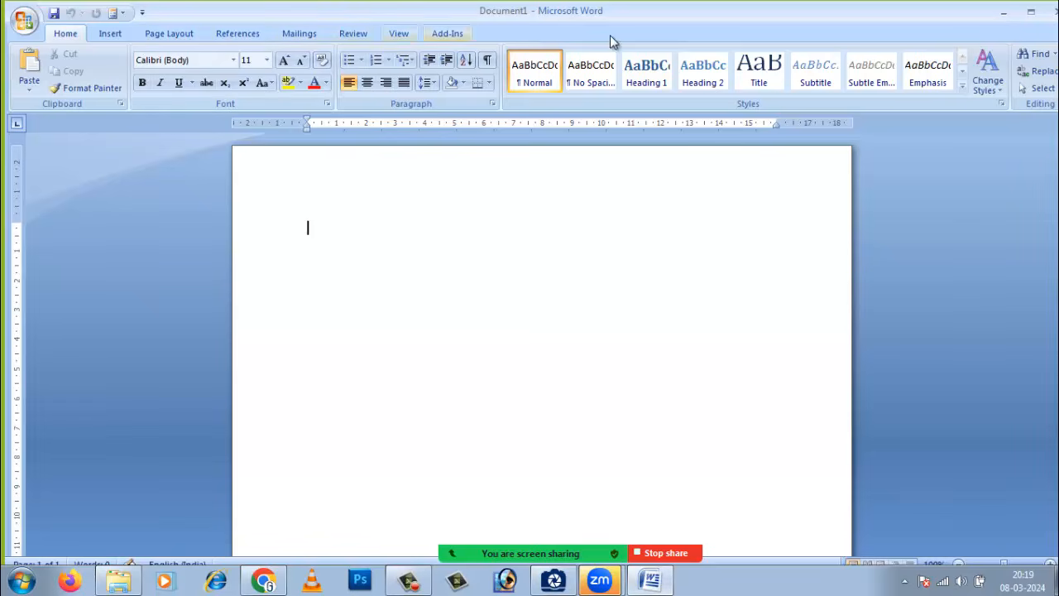
{"action": "left_click", "coordinate": [1005, 13]}
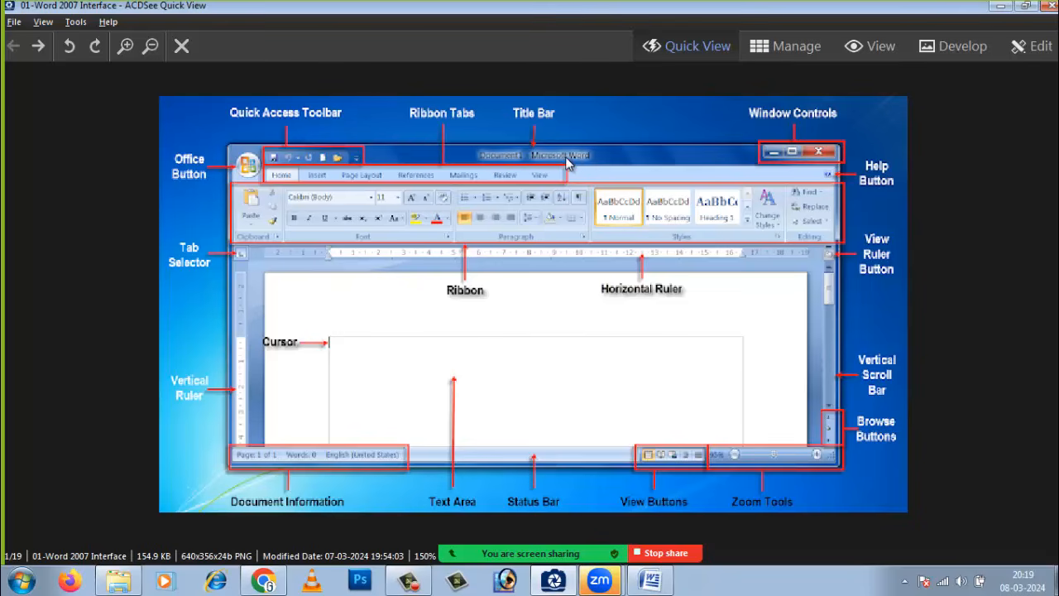
{"action": "left_click", "coordinate": [652, 579]}
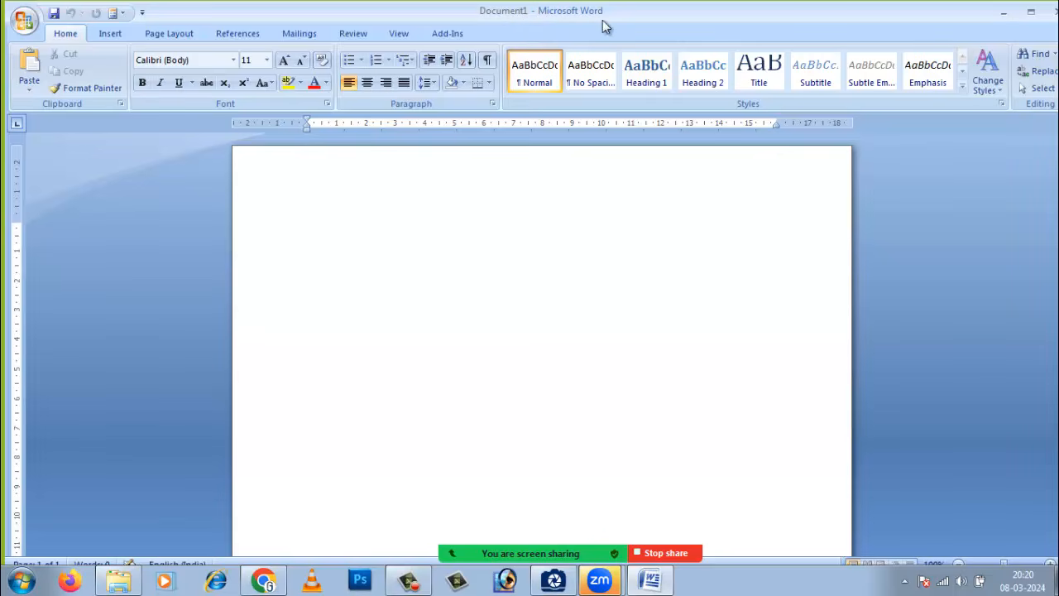
{"action": "key", "text": "alt+Tab"}
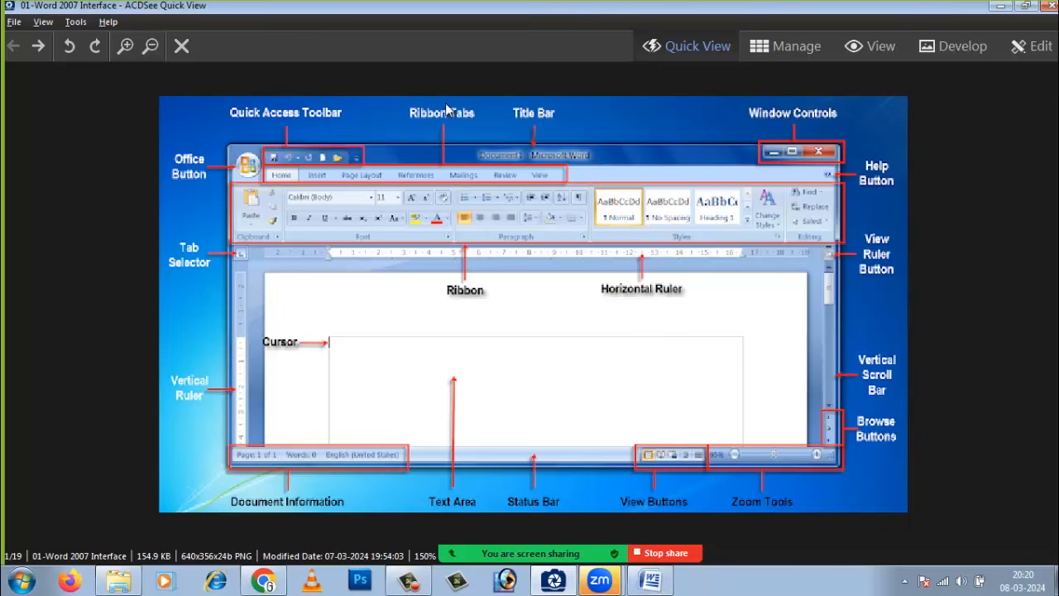
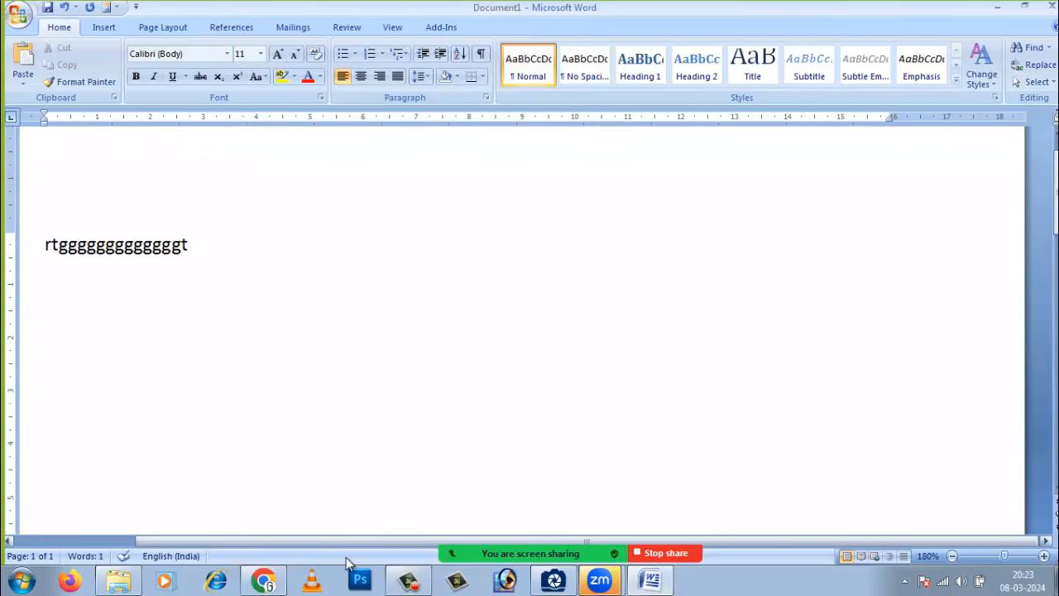
Step: Demonstrate horizontal and vertical scrolling in the Word document, and set its zoom to 100%
{"action": "mouse_move", "coordinate": [364, 540]}
{"action": "left_mouse_down"}
{"action": "mouse_move", "coordinate": [243, 540]}
{"action": "mouse_move", "coordinate": [380, 540]}
{"action": "mouse_move", "coordinate": [241, 540]}
{"action": "mouse_move", "coordinate": [382, 540]}
{"action": "left_mouse_up"}
{"action": "scroll", "coordinate": [648, 486], "scroll_direction": "down", "scroll_amount": 2}
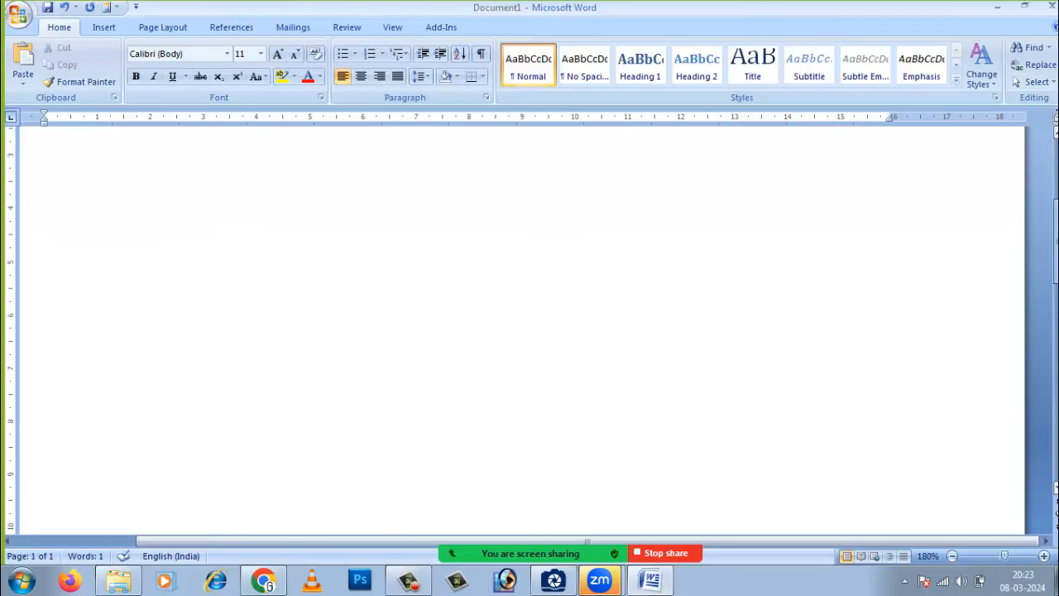
{"action": "scroll", "coordinate": [648, 486], "scroll_direction": "up", "scroll_amount": 4}
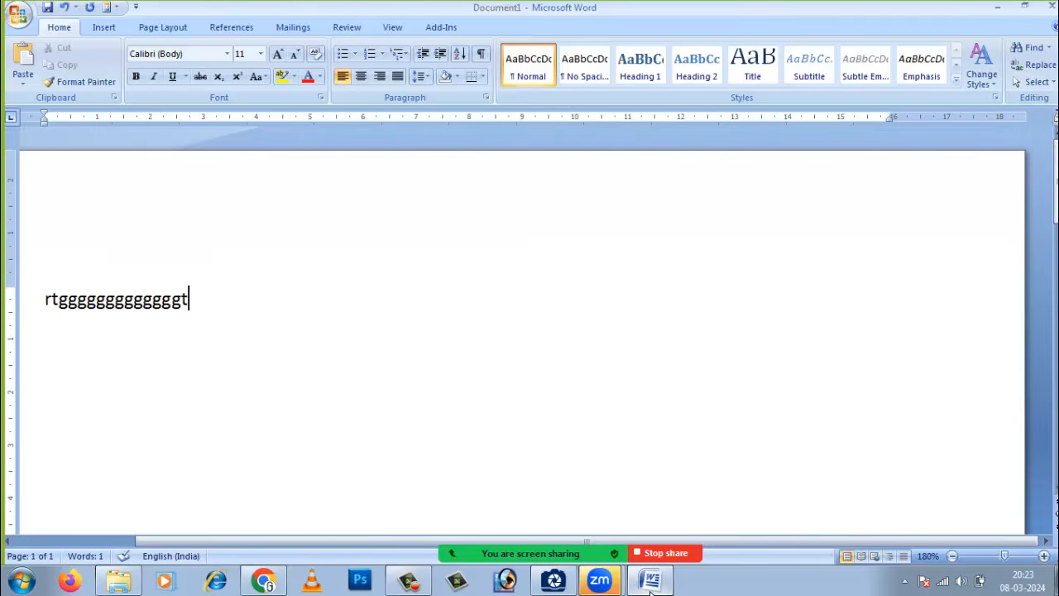
{"action": "mouse_move", "coordinate": [1005, 560]}
{"action": "left_mouse_down"}
{"action": "mouse_move", "coordinate": [957, 558]}
{"action": "mouse_move", "coordinate": [1001, 562]}
{"action": "left_mouse_up"}
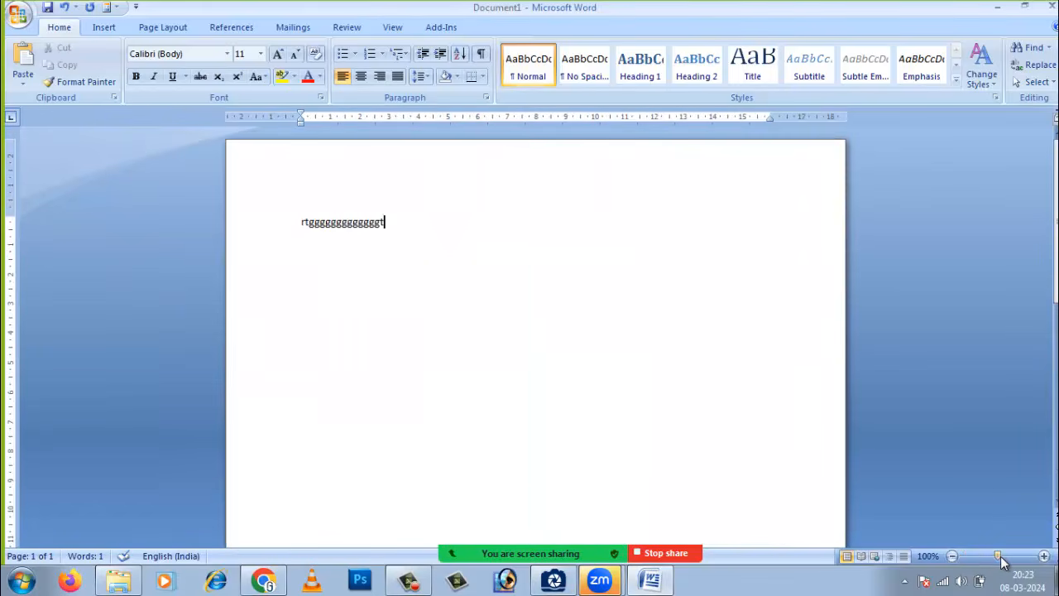
{"action": "scroll", "coordinate": [927, 400], "scroll_direction": "down", "scroll_amount": 5}
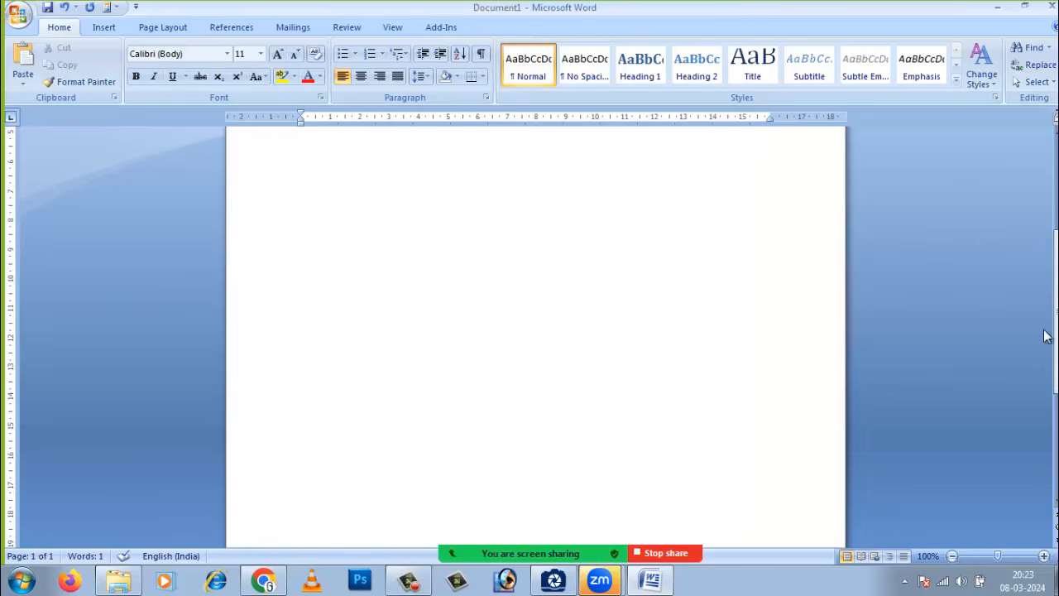
{"action": "left_click_drag", "start_coordinate": [1056, 335], "coordinate": [1056, 279]}
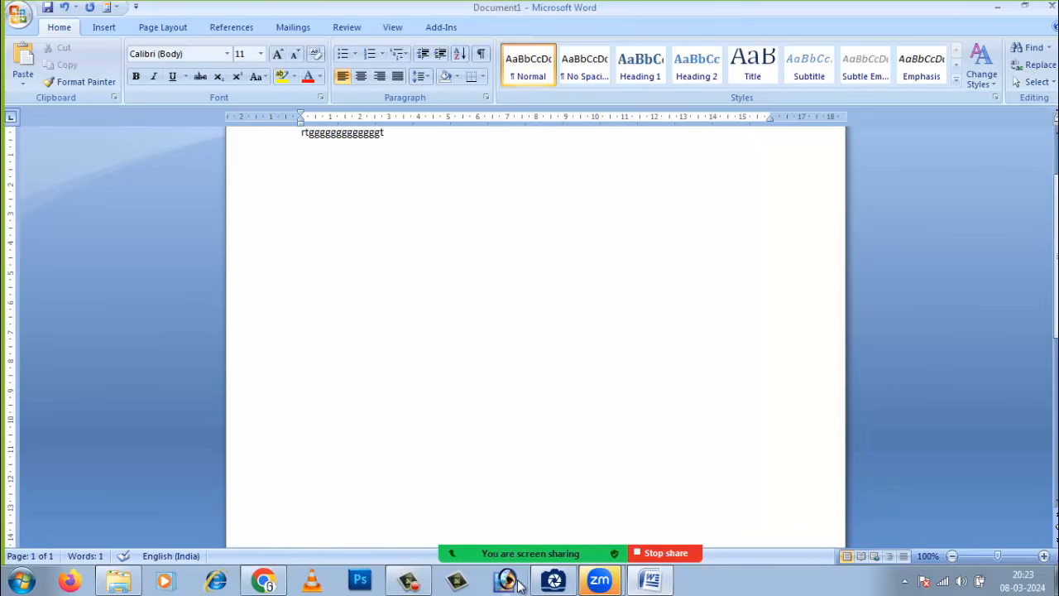
Step: Check the scroll bar in the interface picture, return to Word, and demonstrate scrolling with the document zoomed to 164%
{"action": "left_click", "coordinate": [554, 581]}
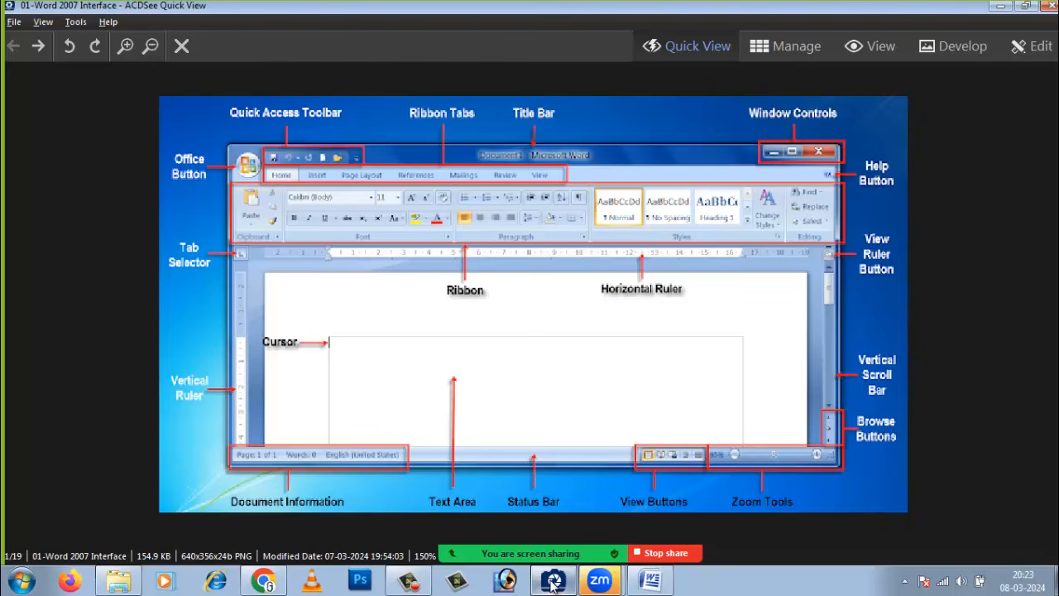
{"action": "left_click", "coordinate": [554, 581]}
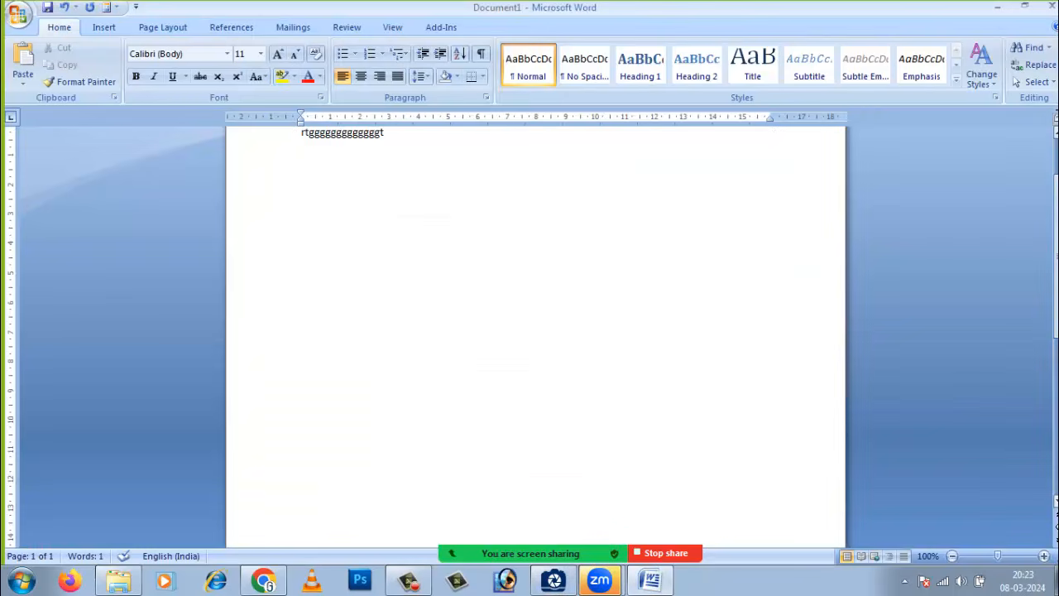
{"action": "scroll", "coordinate": [1040, 316], "scroll_direction": "down", "scroll_amount": 2}
{"action": "mouse_move", "coordinate": [1057, 289]}
{"action": "left_mouse_down"}
{"action": "mouse_move", "coordinate": [1057, 232]}
{"action": "mouse_move", "coordinate": [1057, 305]}
{"action": "mouse_move", "coordinate": [1057, 248]}
{"action": "mouse_move", "coordinate": [1057, 278]}
{"action": "left_mouse_up"}
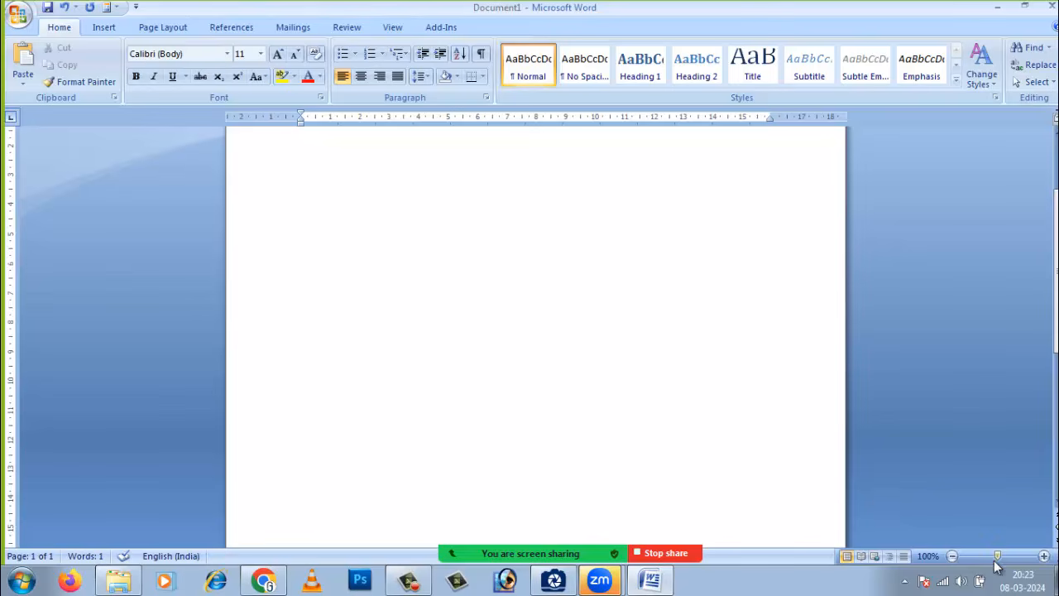
{"action": "left_click_drag", "start_coordinate": [997, 555], "coordinate": [1004, 561]}
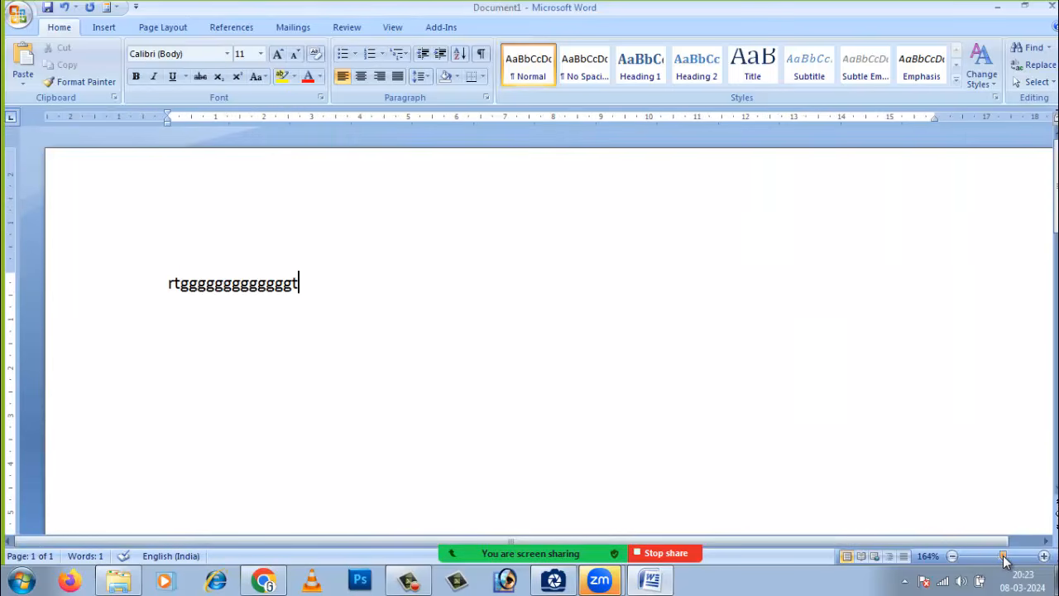
{"action": "left_click_drag", "start_coordinate": [394, 537], "coordinate": [282, 540]}
{"action": "mouse_move", "coordinate": [1055, 207]}
{"action": "left_mouse_down"}
{"action": "mouse_move", "coordinate": [1055, 265]}
{"action": "mouse_move", "coordinate": [1055, 204]}
{"action": "left_mouse_up"}
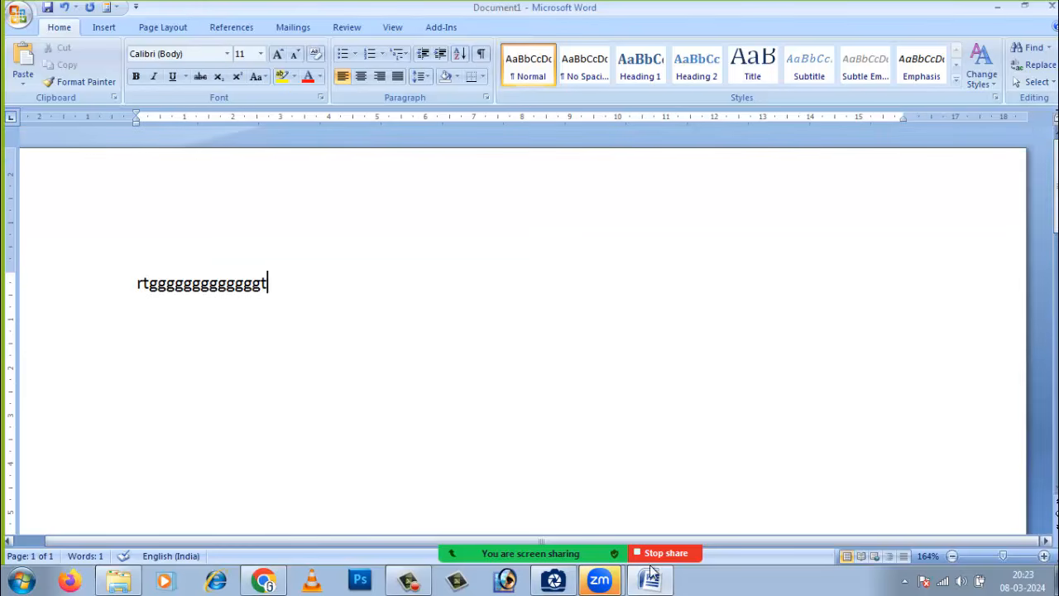
Step: Compare the browse buttons and zoom tools in the interface picture with those in the Word window
{"action": "left_click", "coordinate": [552, 584]}
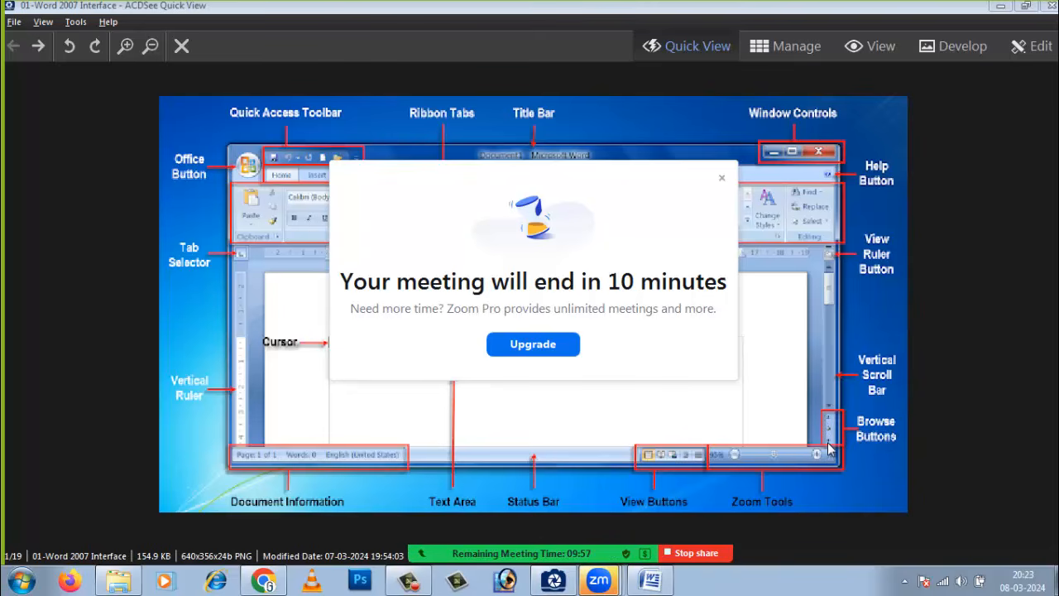
{"action": "left_click", "coordinate": [665, 589]}
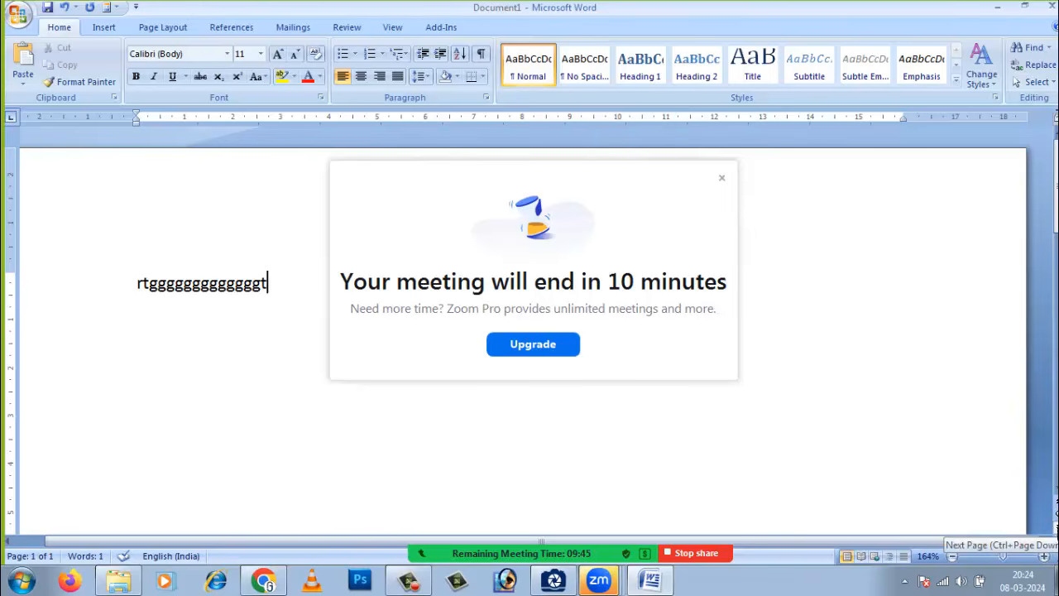
{"action": "left_click", "coordinate": [658, 589]}
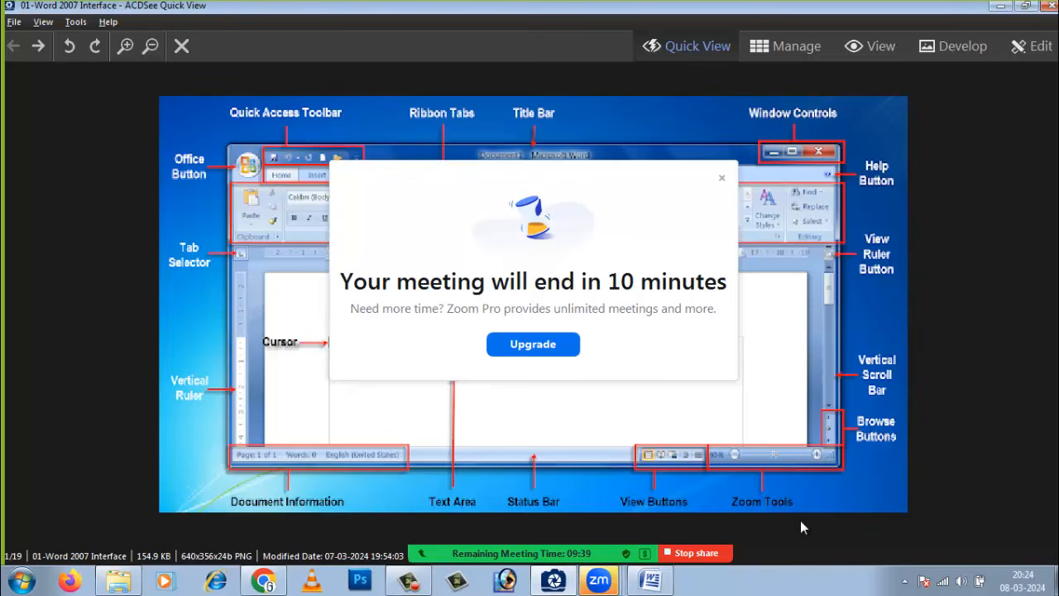
{"action": "left_click", "coordinate": [658, 582]}
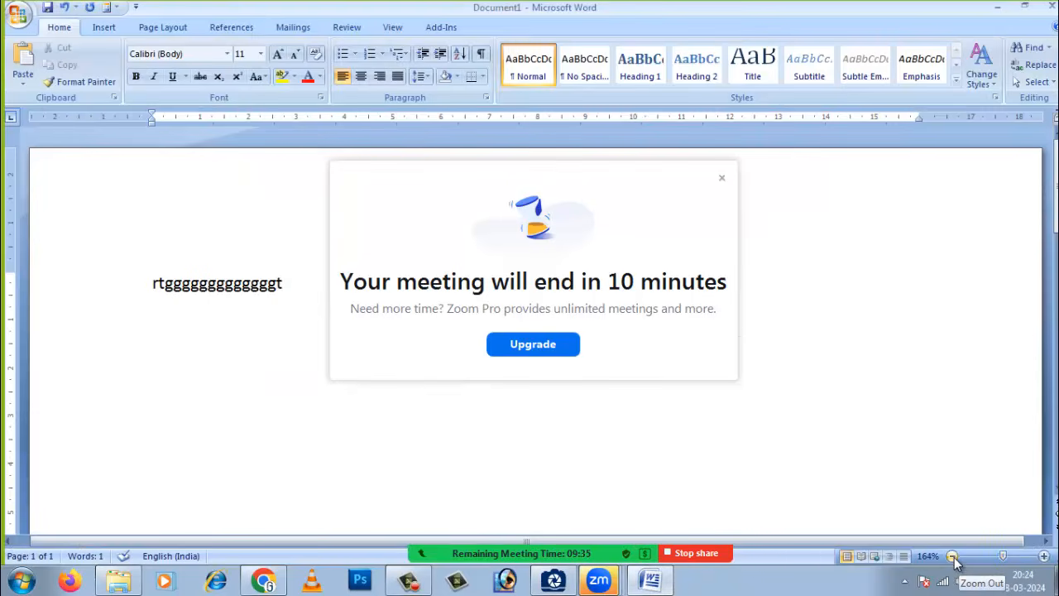
Step: Close the meeting time notice and zoom the Word document out to 10%
{"action": "left_click", "coordinate": [721, 178]}
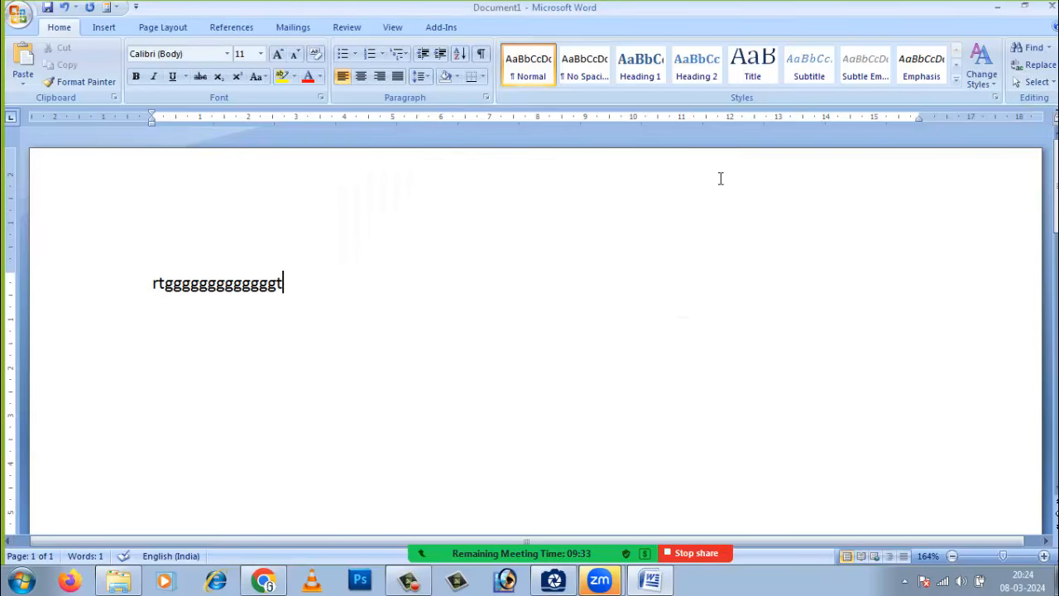
{"action": "left_click_drag", "start_coordinate": [1004, 556], "coordinate": [962, 558]}
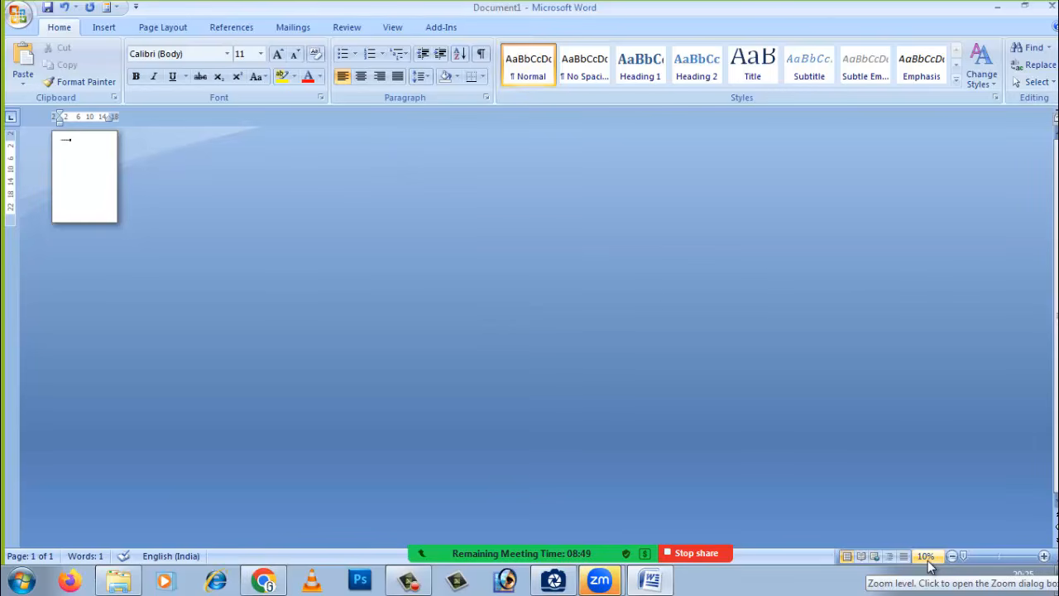
Step: Zoom the Word document in to 500%, and switch to the interface picture to examine the view buttons
{"action": "left_click_drag", "start_coordinate": [965, 557], "coordinate": [1045, 559]}
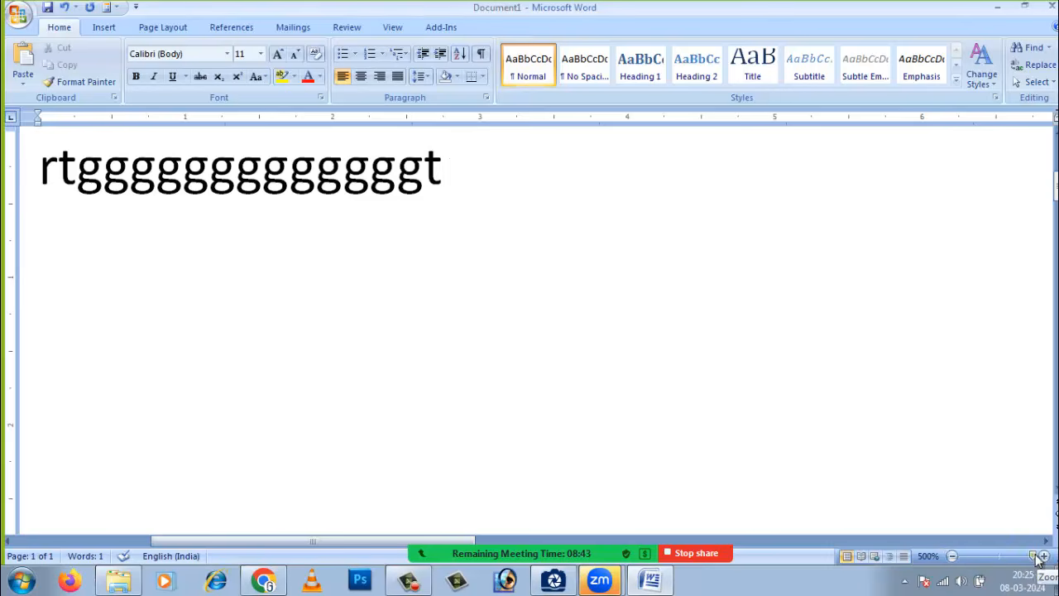
{"action": "mouse_move", "coordinate": [1033, 557]}
{"action": "left_mouse_down"}
{"action": "mouse_move", "coordinate": [951, 566]}
{"action": "mouse_move", "coordinate": [1034, 558]}
{"action": "left_mouse_up"}
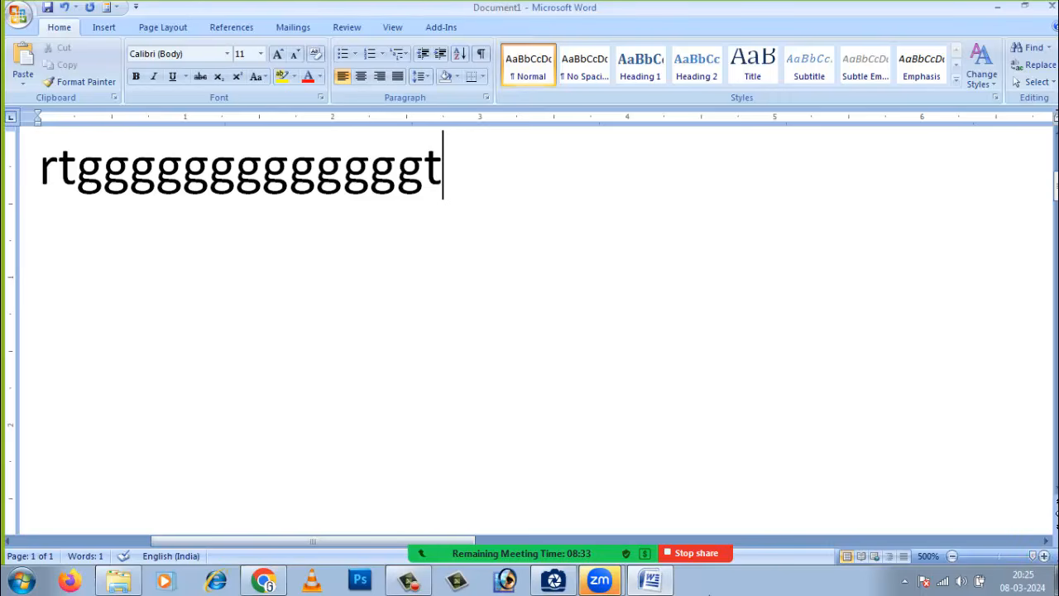
{"action": "mouse_move", "coordinate": [607, 583]}
{"action": "left_click", "coordinate": [597, 545]}
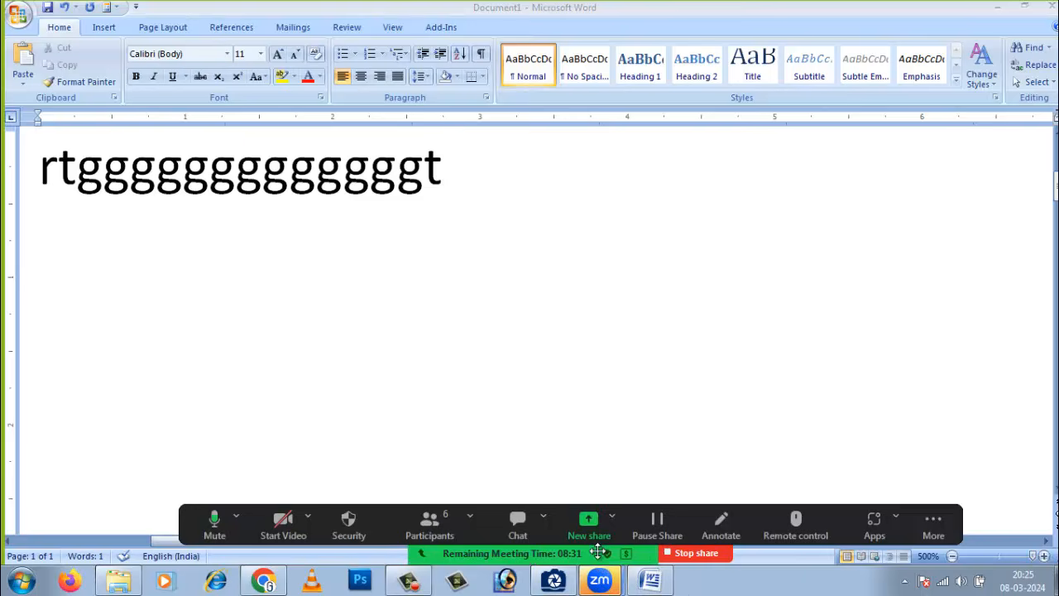
{"action": "left_click", "coordinate": [553, 582]}
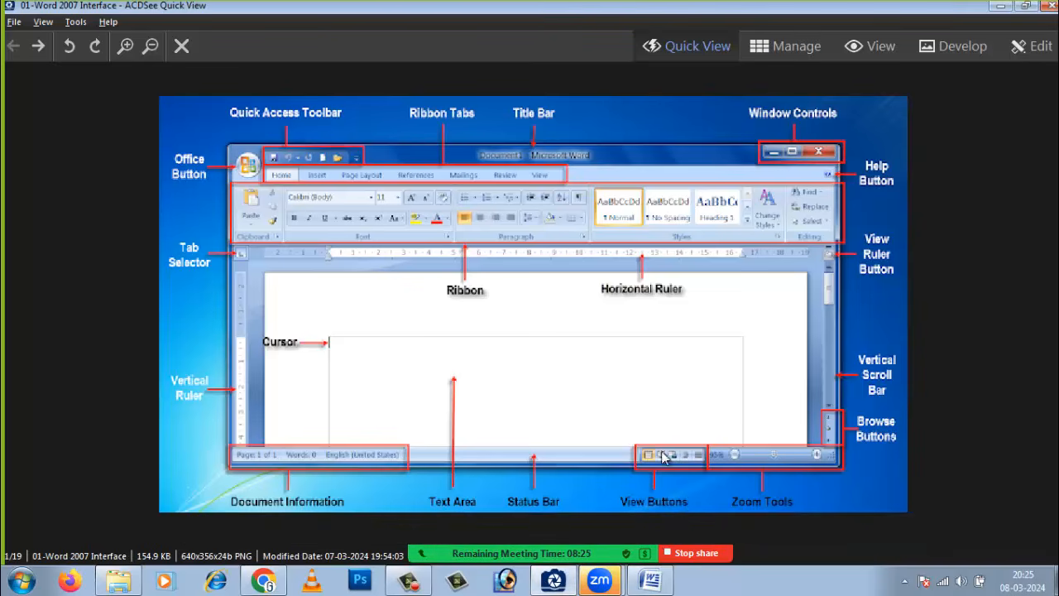
Step: Compare the view buttons and status bar in the interface picture with the Word window, and dismiss the Windows Script Host error
{"action": "left_click", "coordinate": [668, 583]}
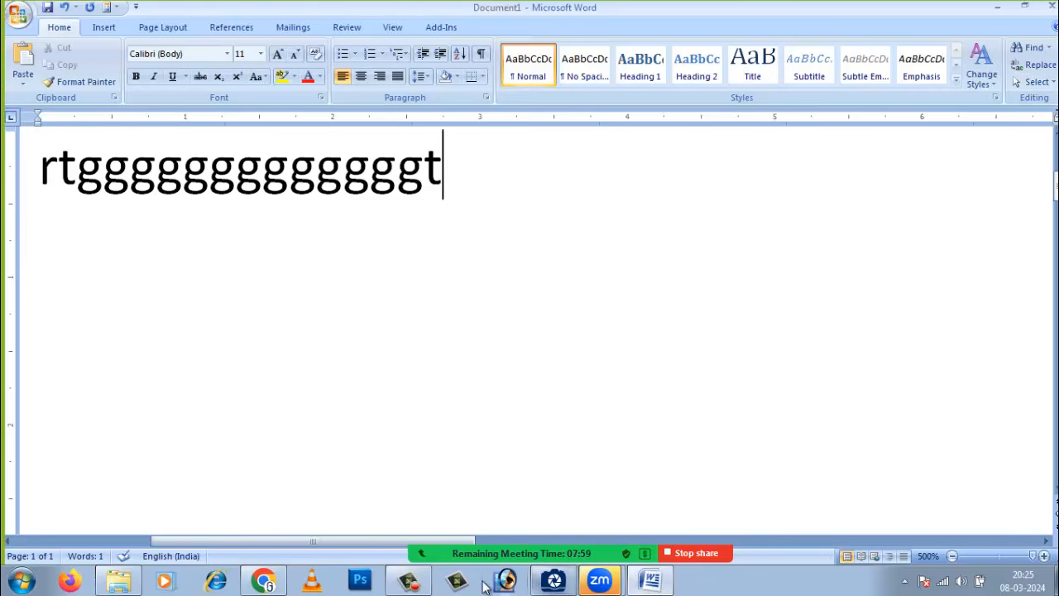
{"action": "left_click", "coordinate": [553, 580]}
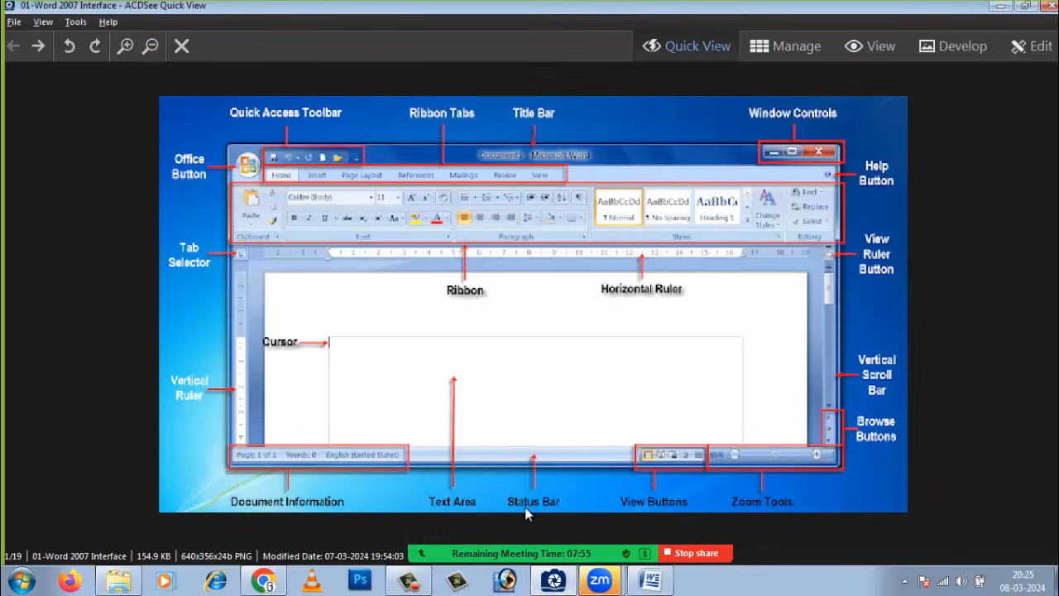
{"action": "left_click", "coordinate": [649, 579]}
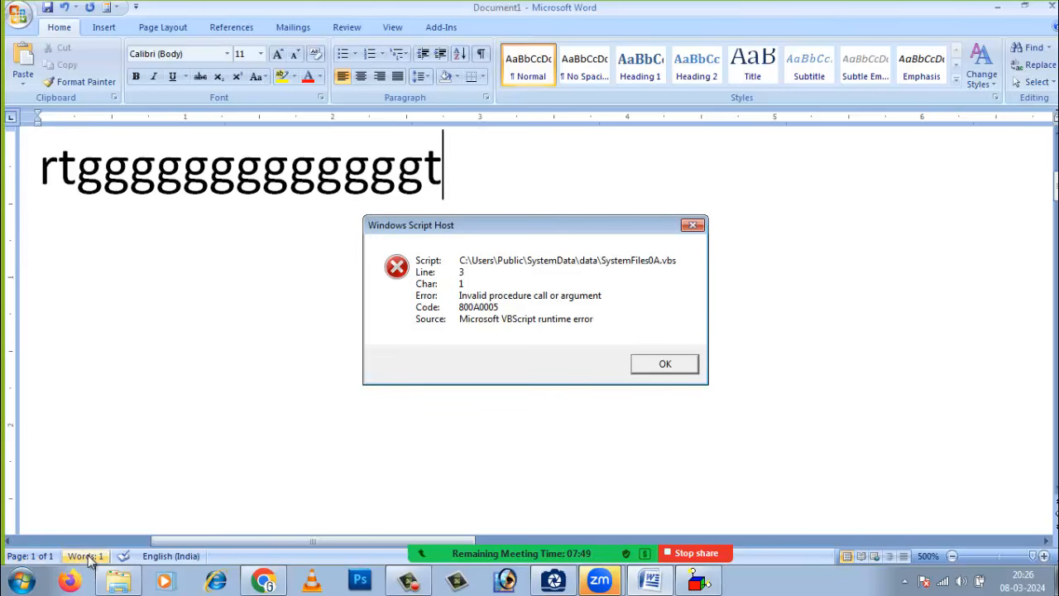
{"action": "left_click", "coordinate": [690, 370]}
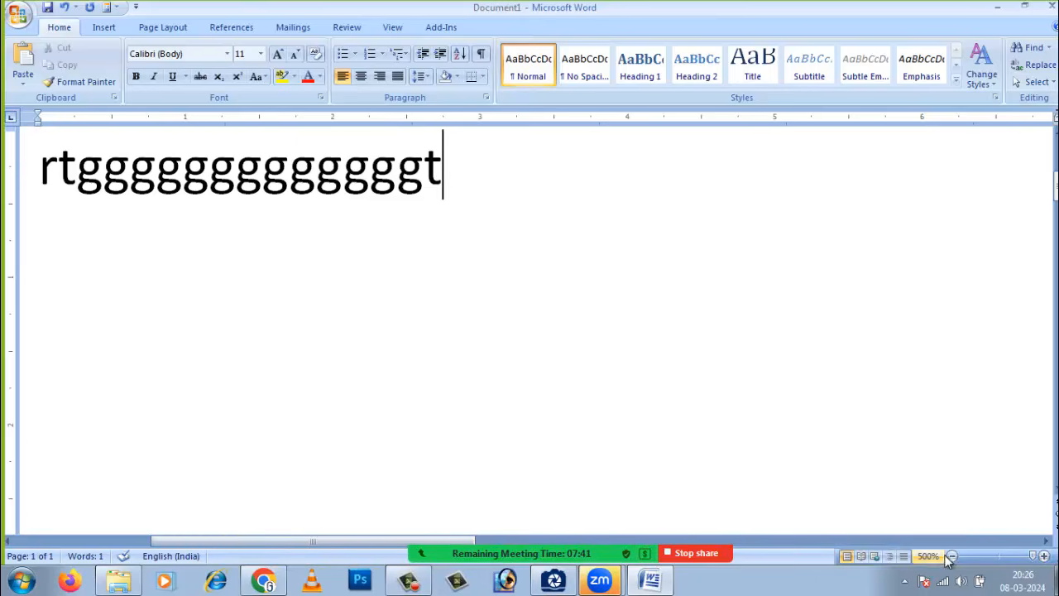
Step: Zoom the Word document to 476%, and compare its text area with the one labelled in the interface picture
{"action": "mouse_move", "coordinate": [1032, 556]}
{"action": "left_mouse_down"}
{"action": "mouse_move", "coordinate": [985, 556]}
{"action": "mouse_move", "coordinate": [1033, 556]}
{"action": "left_mouse_up"}
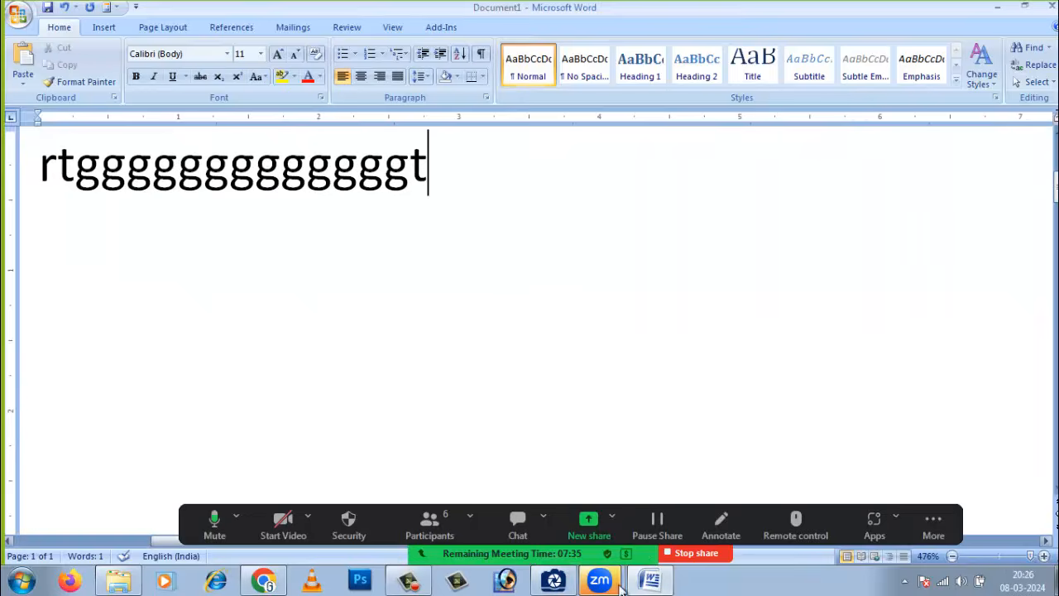
{"action": "left_click", "coordinate": [544, 582]}
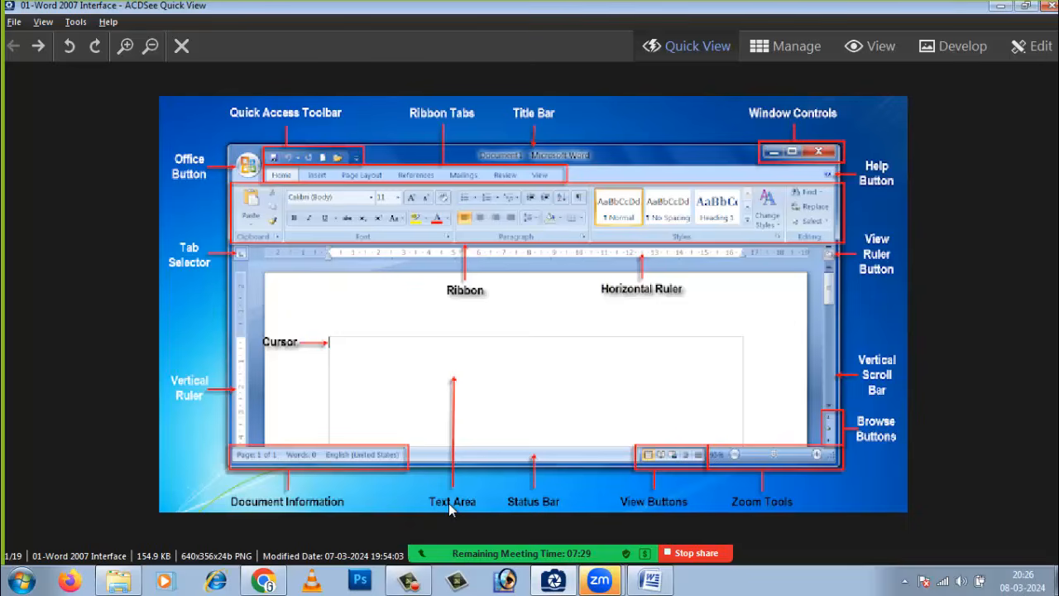
{"action": "left_click", "coordinate": [651, 580]}
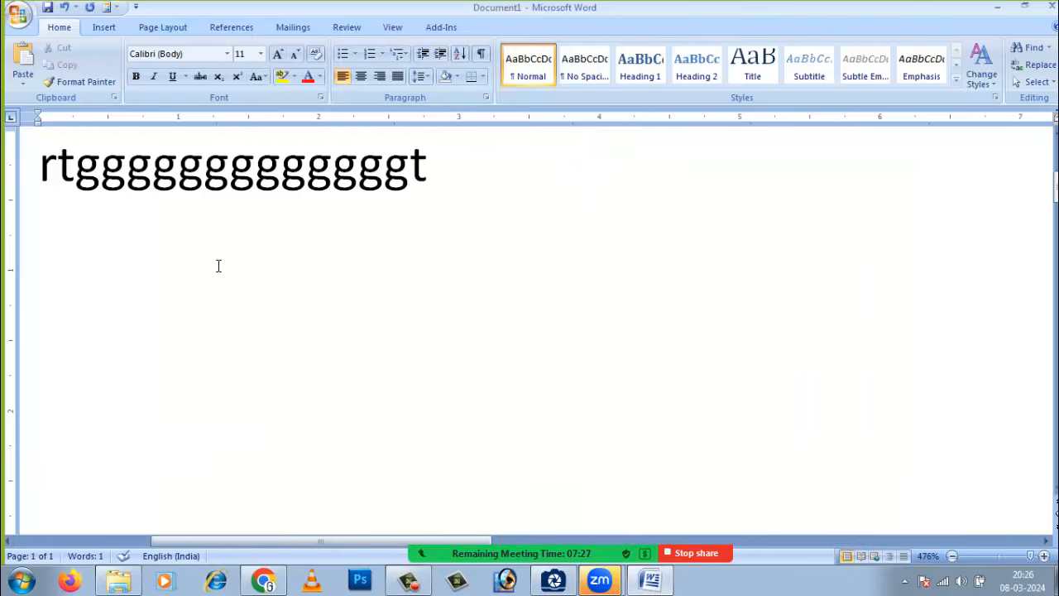
Step: Zoom the Word document out to 98% and delete the sample text on the page
{"action": "left_click_drag", "start_coordinate": [1031, 557], "coordinate": [969, 555]}
{"action": "left_click_drag", "start_coordinate": [306, 220], "coordinate": [477, 253]}
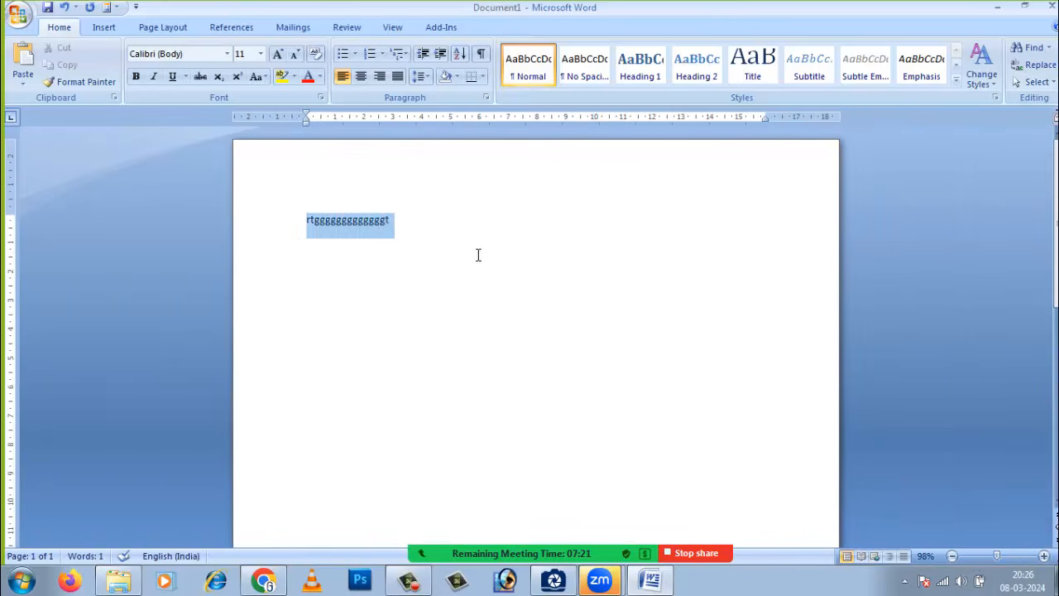
{"action": "key", "text": "Delete"}
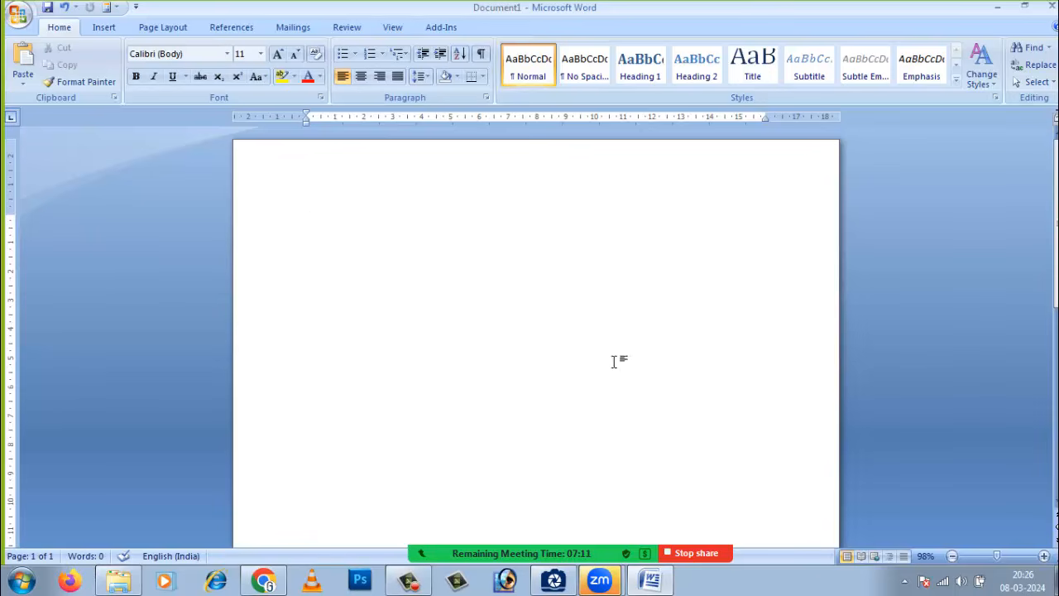
Step: Check the document information label in the interface picture, and examine the page number and the full page in Word
{"action": "left_click", "coordinate": [552, 579]}
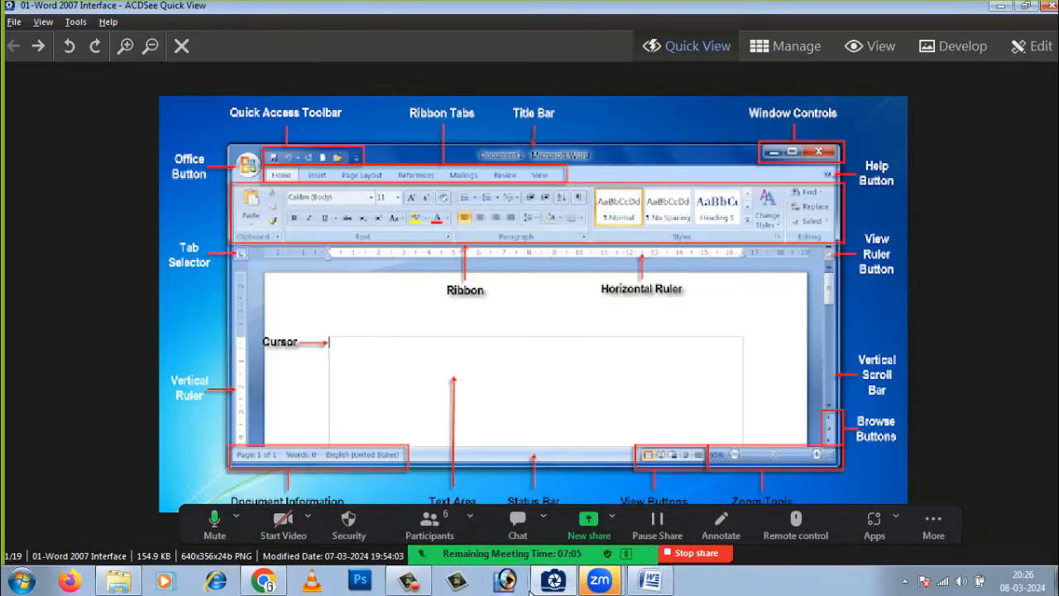
{"action": "left_click", "coordinate": [651, 580]}
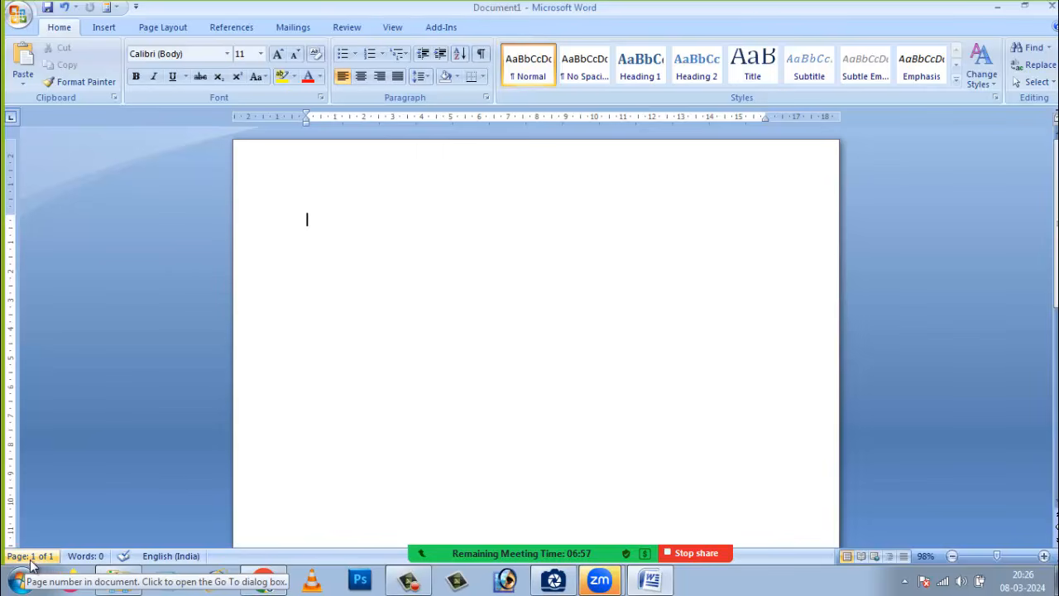
{"action": "scroll", "coordinate": [405, 438], "scroll_direction": "down", "scroll_amount": 1}
{"action": "scroll", "coordinate": [405, 438], "scroll_direction": "down", "scroll_amount": 5}
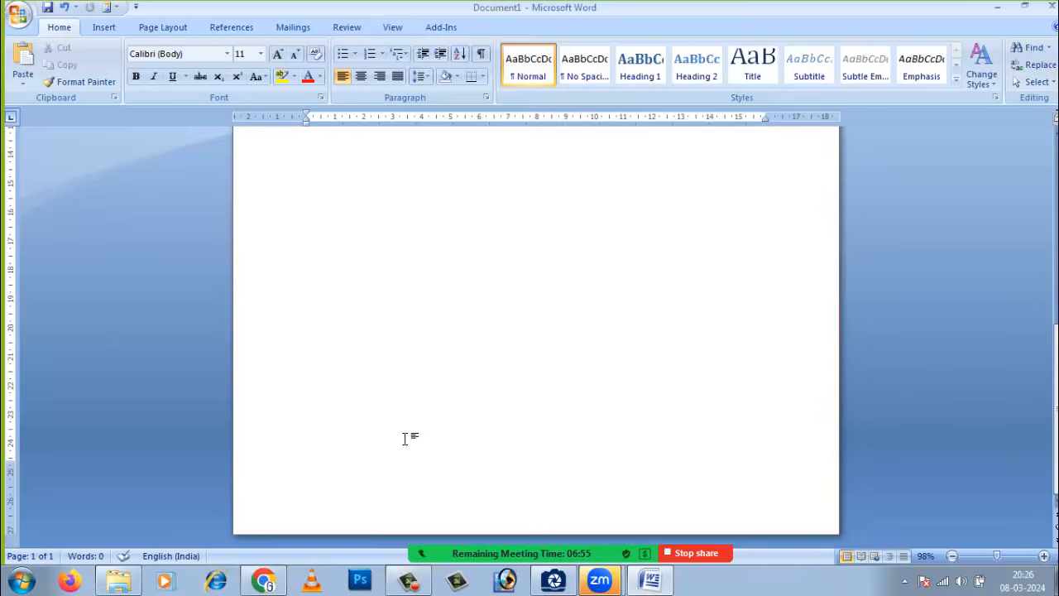
{"action": "scroll", "coordinate": [347, 488], "scroll_direction": "up", "scroll_amount": 3}
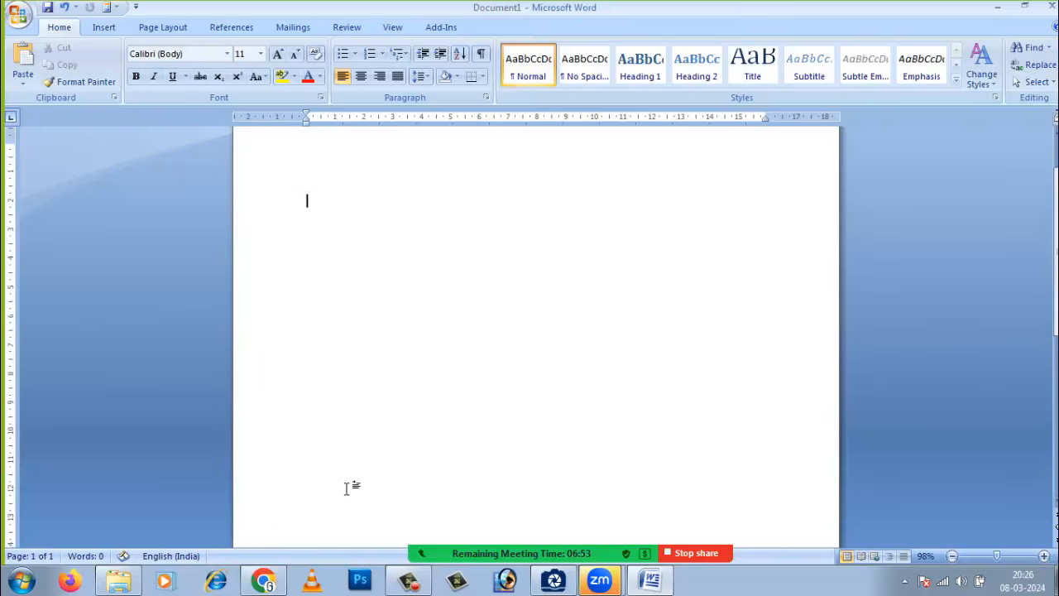
Step: Add blank paragraphs until the document extends to nine pages, to demonstrate the page number indicator
{"action": "scroll", "coordinate": [350, 484], "scroll_direction": "down", "scroll_amount": 6}
{"action": "key", "text": "Return"}
{"action": "key", "text": "Return"}
{"action": "key", "text": "Return"}
{"action": "key", "text": "Return"}
{"action": "key", "text": "Return"}
{"action": "key", "text": "Return"}
{"action": "key", "text": "Return"}
{"action": "key", "text": "Return"}
{"action": "key", "text": "Return"}
{"action": "key", "text": "Return"}
{"action": "key", "text": "Return"}
{"action": "key", "text": "Return"}
{"action": "key", "text": "Return"}
{"action": "key", "text": "Return"}
{"action": "key", "text": "Return"}
{"action": "key", "text": "Return"}
{"action": "key", "text": "Return"}
{"action": "key", "text": "Return"}
{"action": "key", "text": "Return"}
{"action": "key", "text": "Return"}
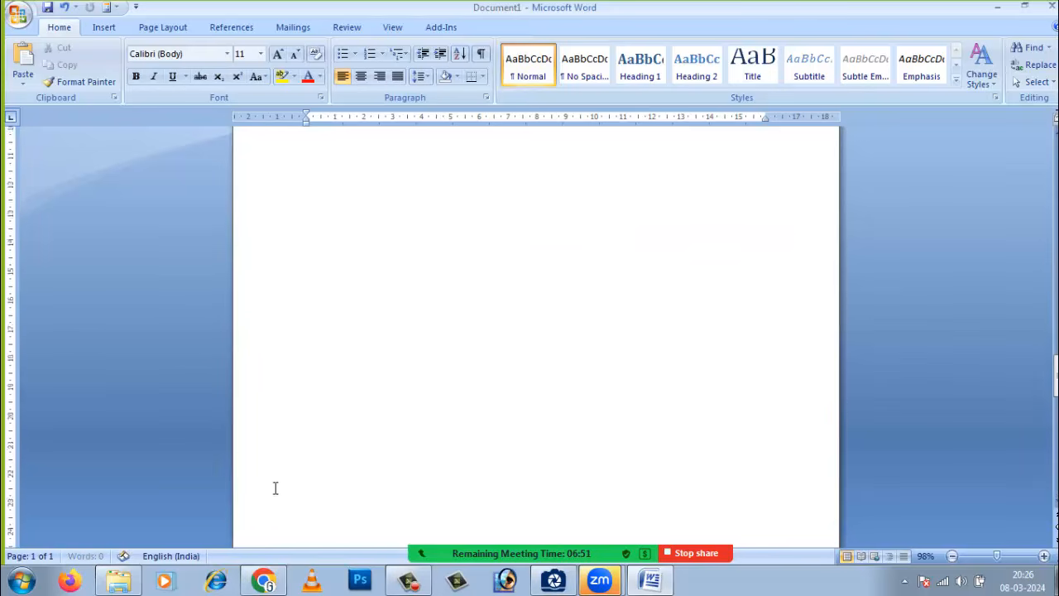
{"action": "key", "text": "Return"}
{"action": "key", "text": "Return"}
{"action": "key", "text": "Return"}
{"action": "key", "text": "Return"}
{"action": "key", "text": "Return"}
{"action": "key", "text": "Return"}
{"action": "key", "text": "Return"}
{"action": "key", "text": "Return"}
{"action": "key", "text": "Return"}
{"action": "key", "text": "Return"}
{"action": "key", "text": "Return"}
{"action": "key", "text": "Return"}
{"action": "key", "text": "Return"}
{"action": "key", "text": "Return"}
{"action": "key", "text": "Return"}
{"action": "key", "text": "Return"}
{"action": "key", "text": "Return"}
{"action": "key", "text": "Return"}
{"action": "key", "text": "Return"}
{"action": "key", "text": "Return"}
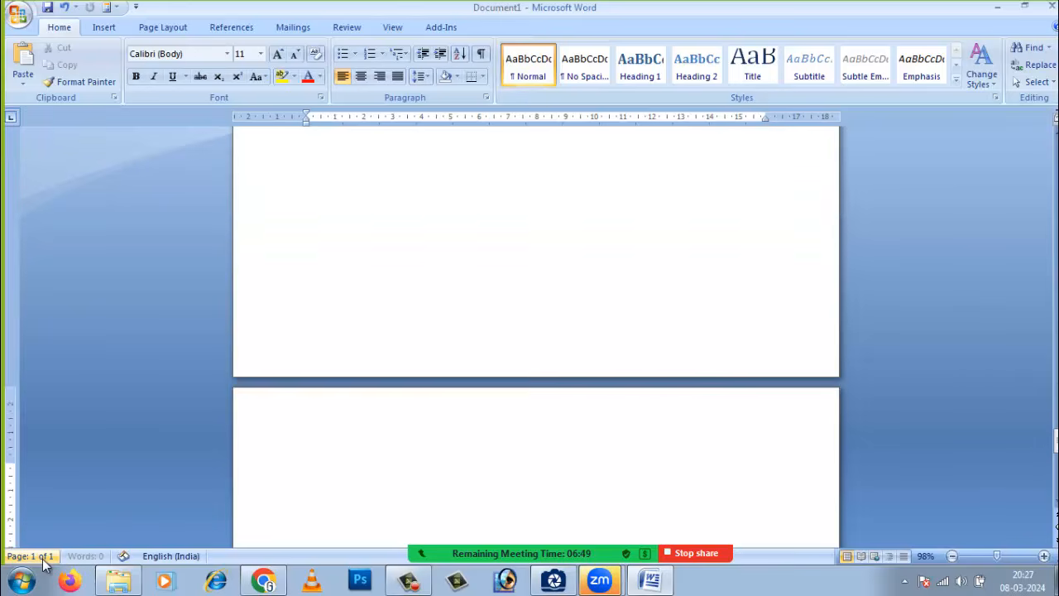
{"action": "key", "text": "Return"}
{"action": "key", "text": "Return"}
{"action": "key", "text": "Return"}
{"action": "key", "text": "Return"}
{"action": "key", "text": "Return"}
{"action": "key", "text": "Return"}
{"action": "key", "text": "Return"}
{"action": "key", "text": "Return"}
{"action": "key", "text": "Return"}
{"action": "key", "text": "Return"}
{"action": "key", "text": "Return"}
{"action": "key", "text": "Return"}
{"action": "key", "text": "Return"}
{"action": "key", "text": "Return"}
{"action": "key", "text": "Return"}
{"action": "key", "text": "Return"}
{"action": "key", "text": "Return"}
{"action": "key", "text": "Return"}
{"action": "key", "text": "Return"}
{"action": "key", "text": "Return"}
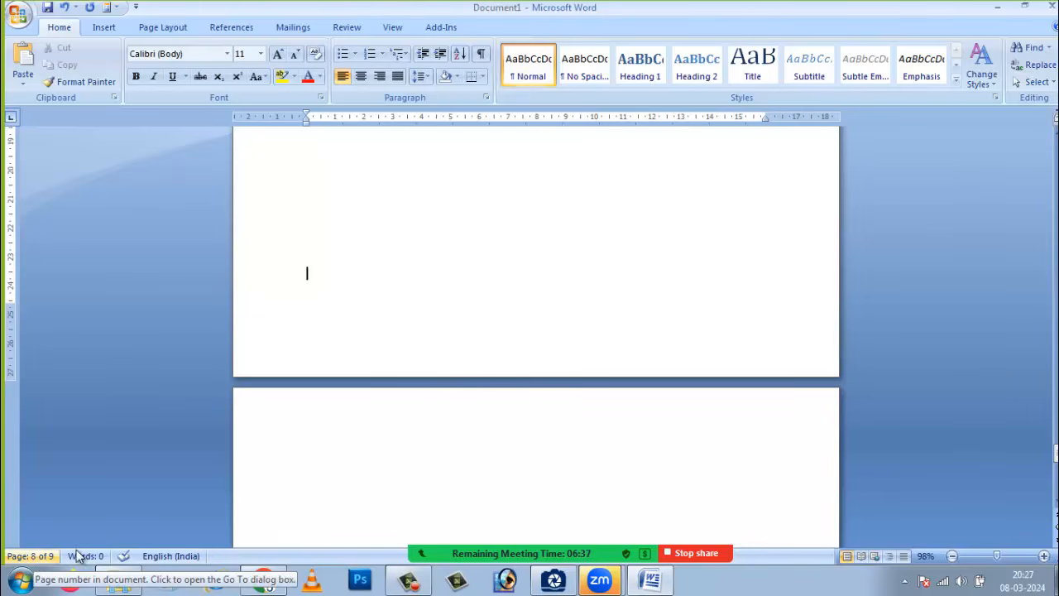
Step: Place the cursor on page 9 and check the current page in the status bar's page indicator
{"action": "left_click", "coordinate": [384, 486]}
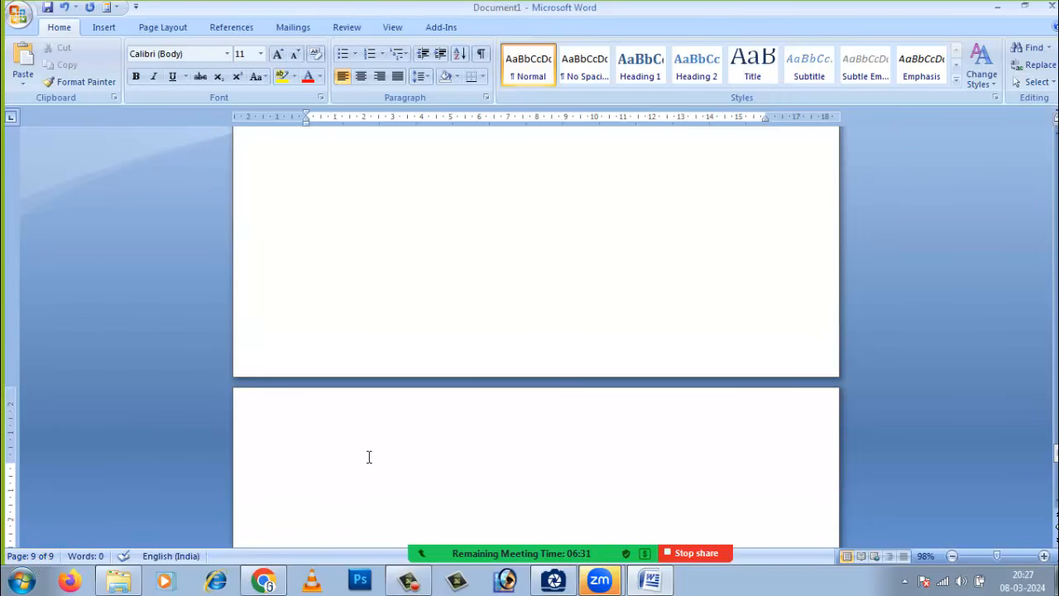
{"action": "scroll", "coordinate": [360, 456], "scroll_direction": "up", "scroll_amount": 5}
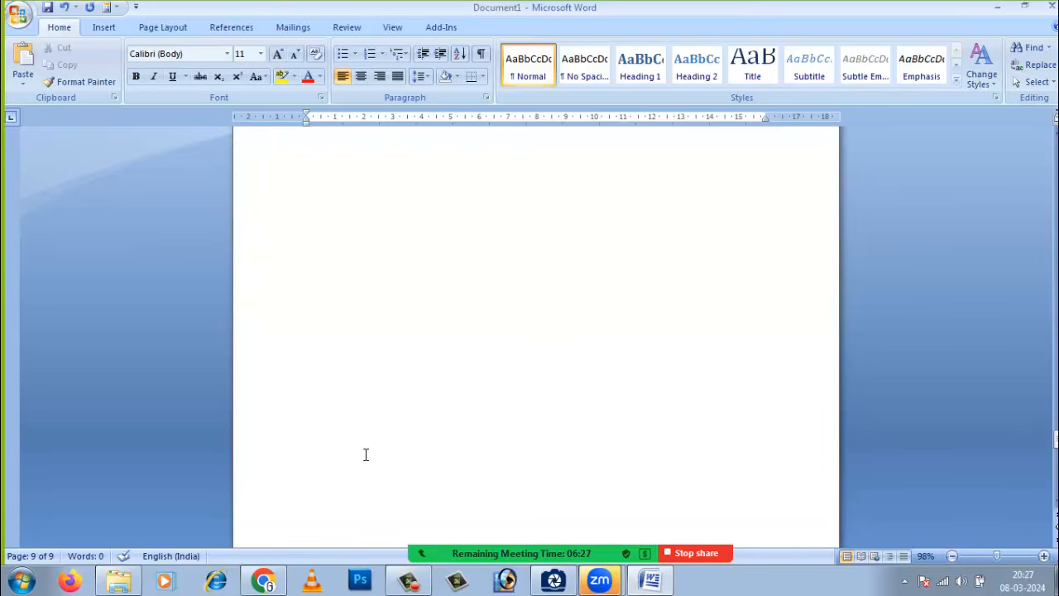
{"action": "scroll", "coordinate": [366, 454], "scroll_direction": "down", "scroll_amount": 3}
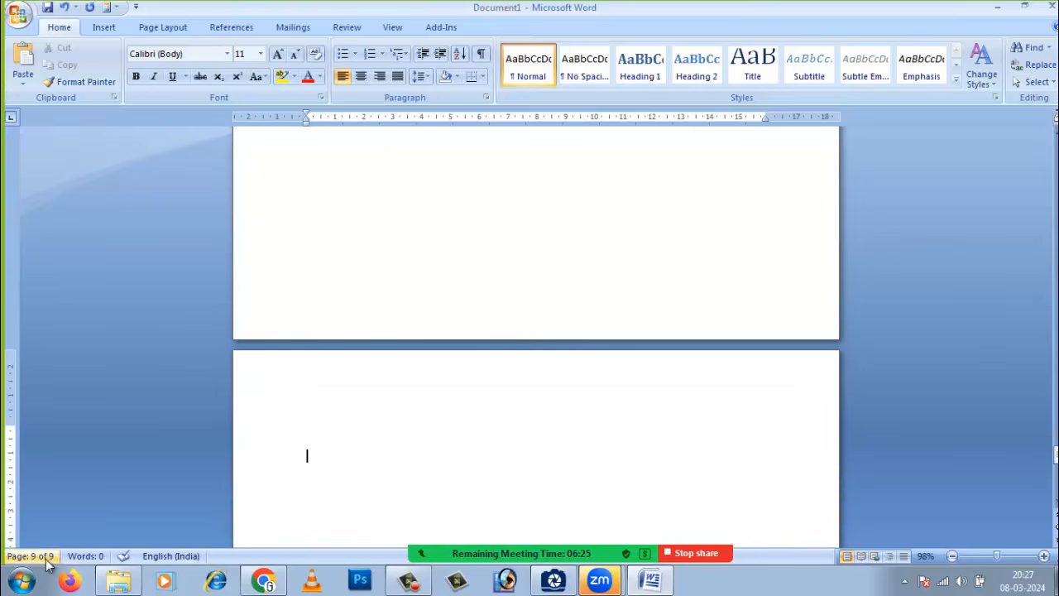